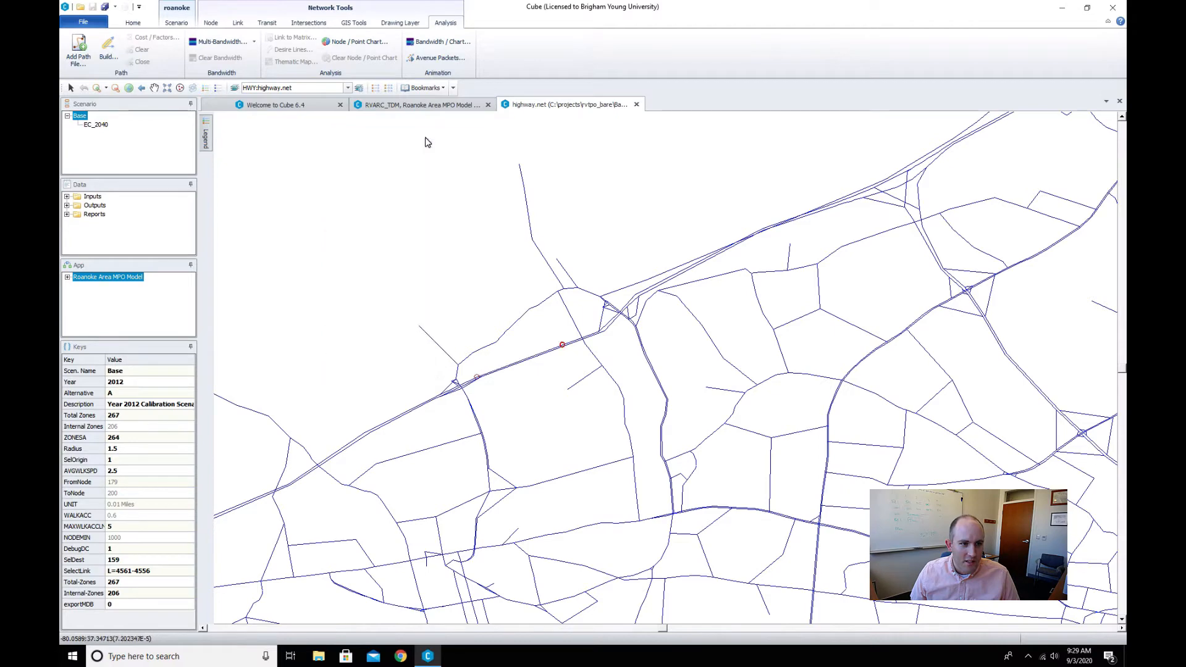
Close the highway.net network and open the Loaded Network output of the Highway Assignment step.
left_click(636, 104)
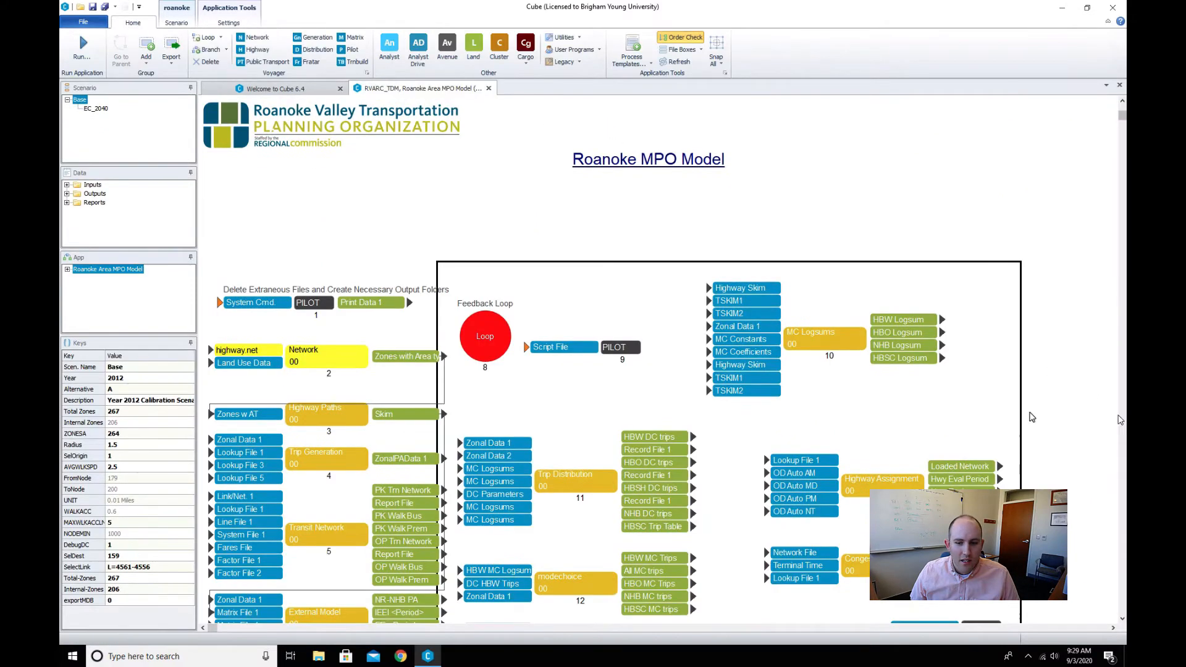
double_click(960, 470)
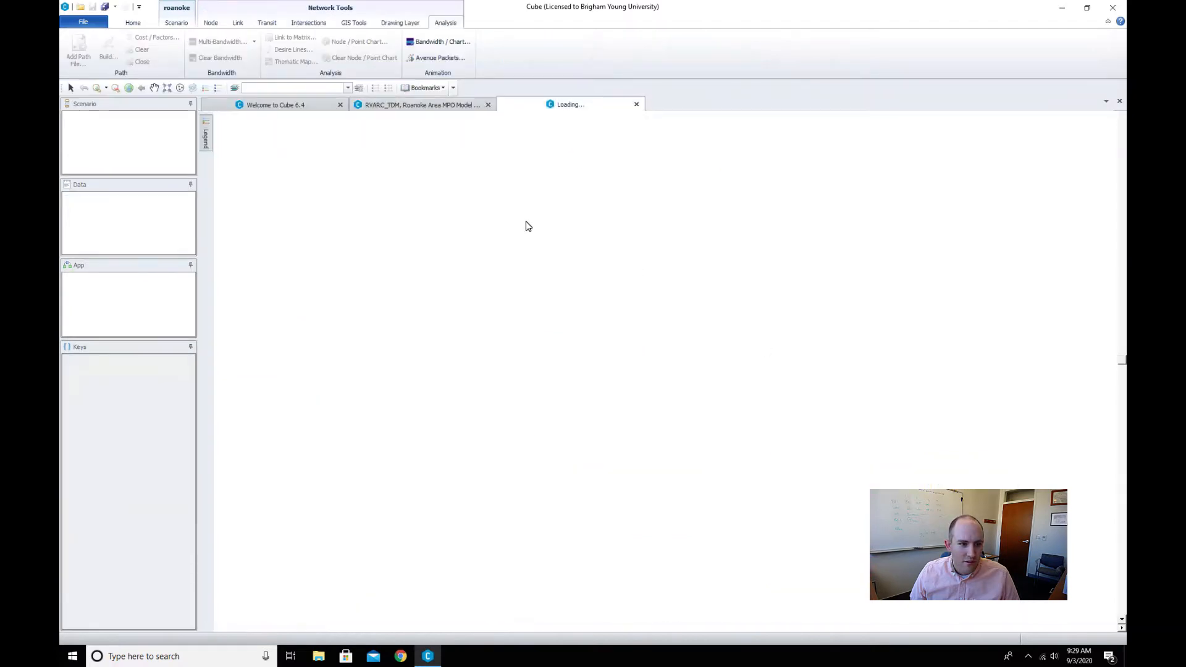
scroll(574, 299, "up", 3)
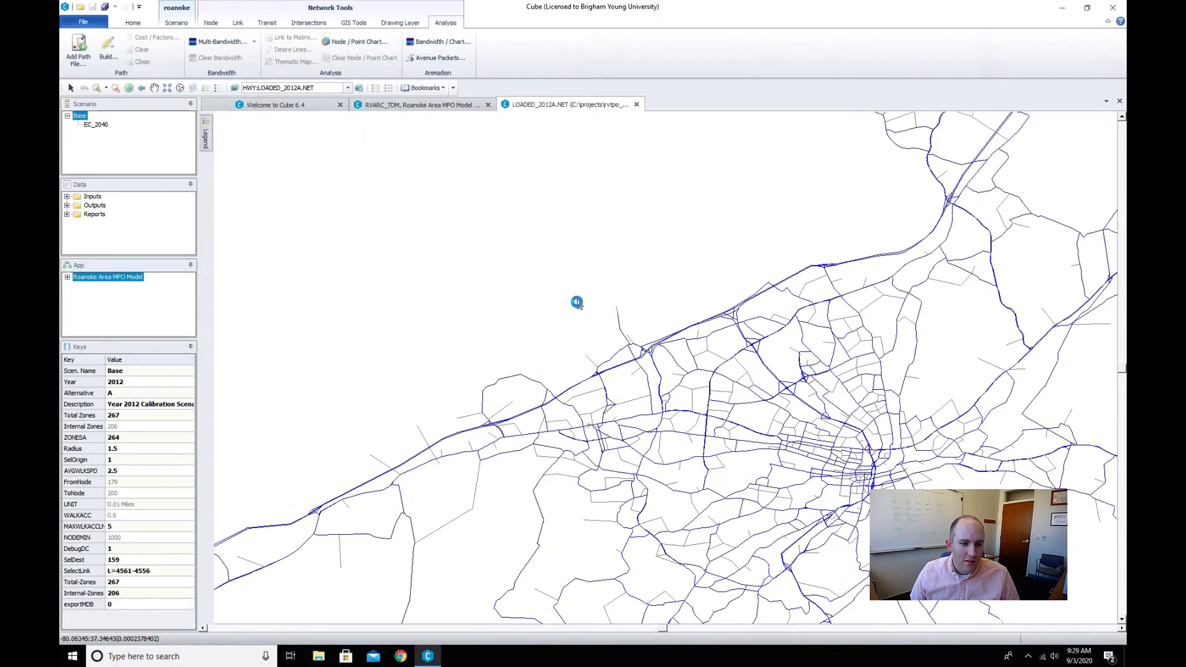
scroll(557, 374, "up", 1)
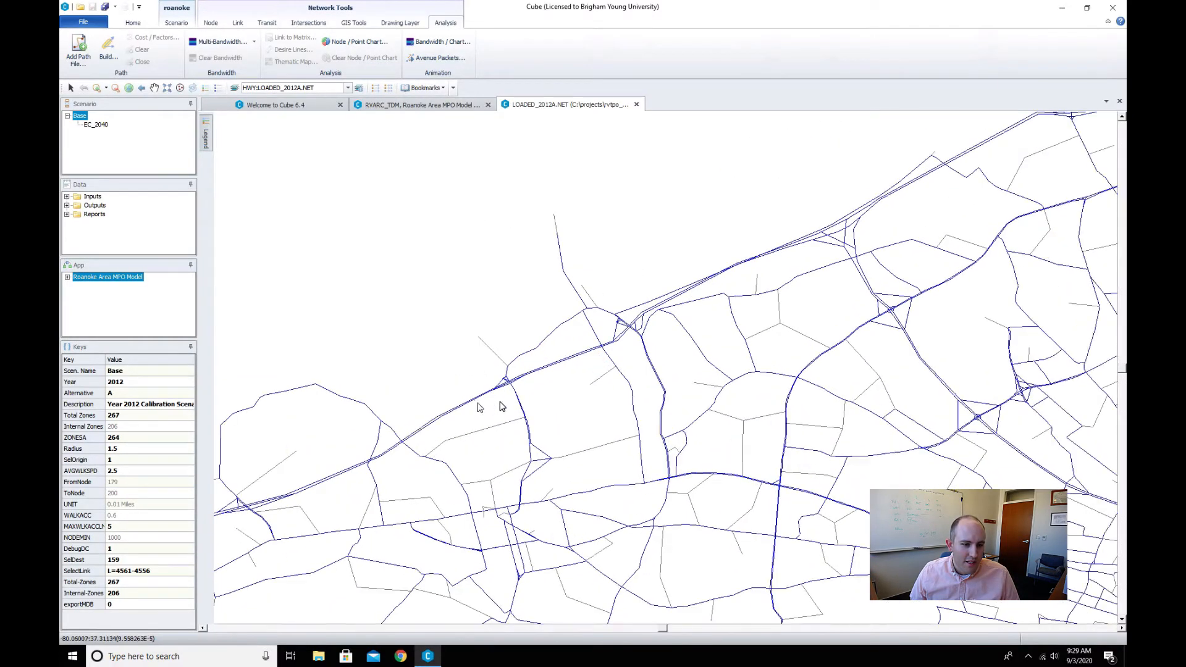
Examine the free-flow speed and capacity attributes of a highway link on the network's northwestern corridor.
left_click(557, 368)
left_click(554, 389)
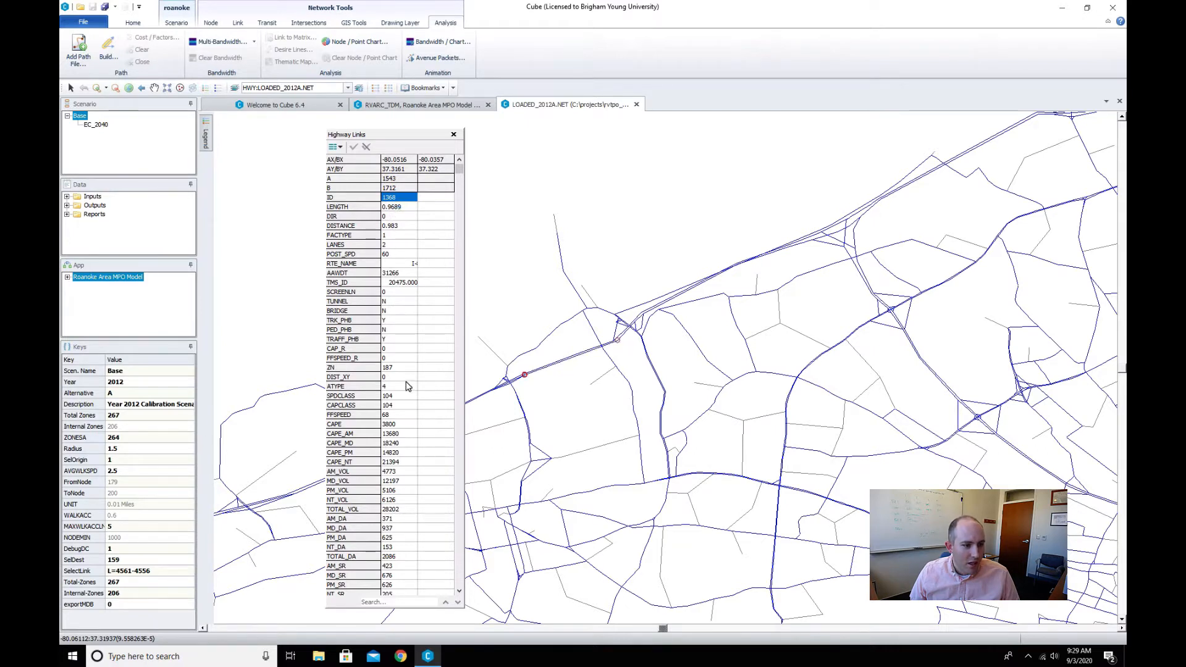
left_click(397, 415)
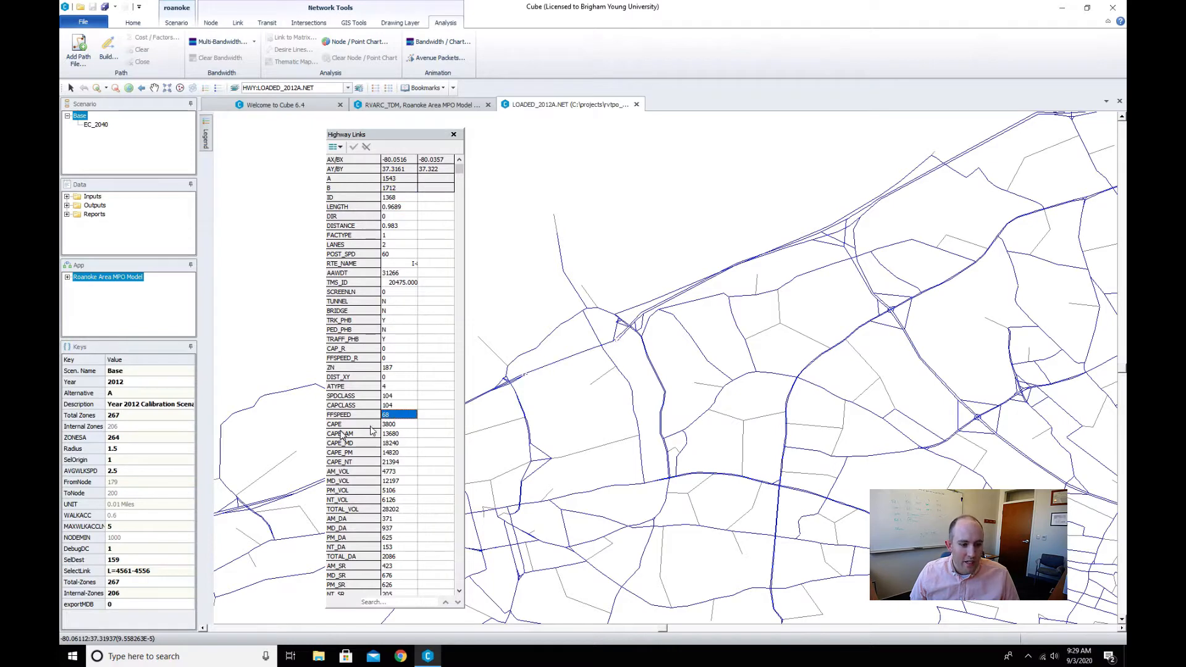
left_click(409, 452)
scroll(468, 497, "up", 2)
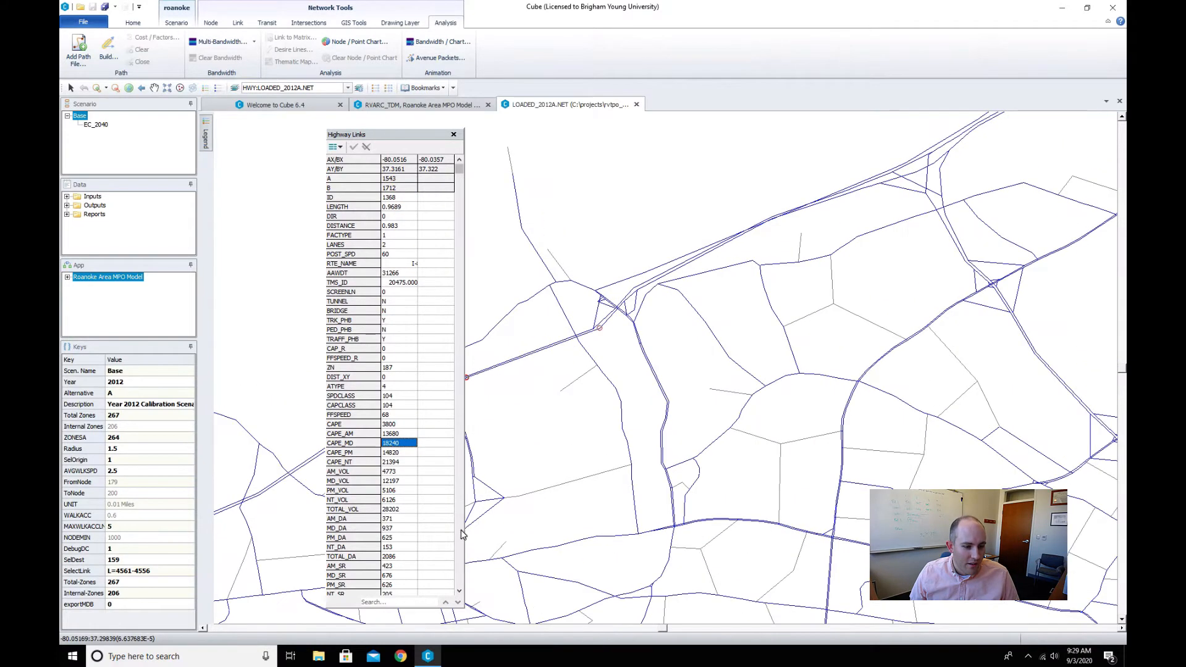
scroll(462, 534, "down", 10)
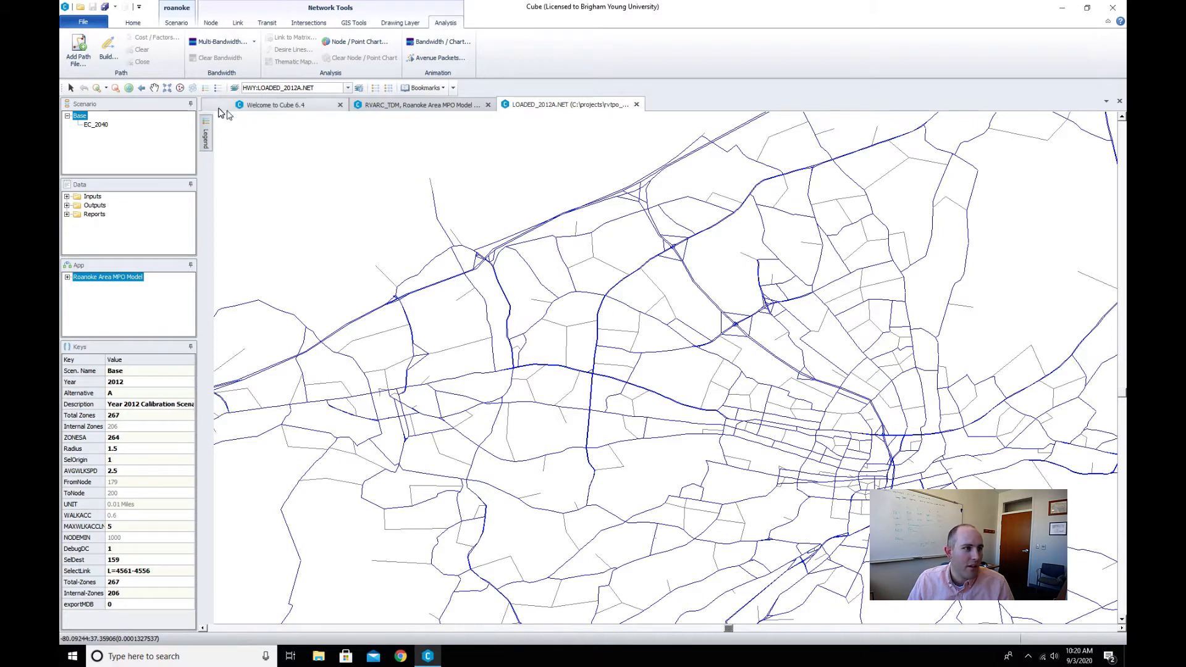
Post the node numbers N on the loaded network, limited to nodes matching N < 300.
left_click(210, 24)
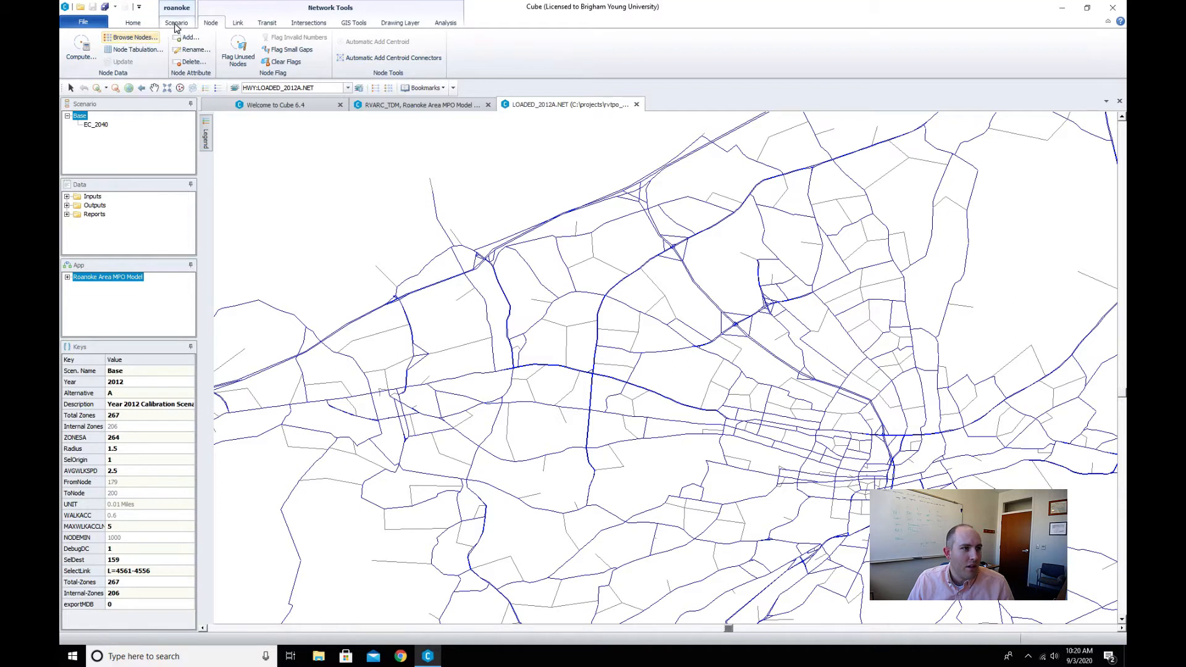
left_click(132, 24)
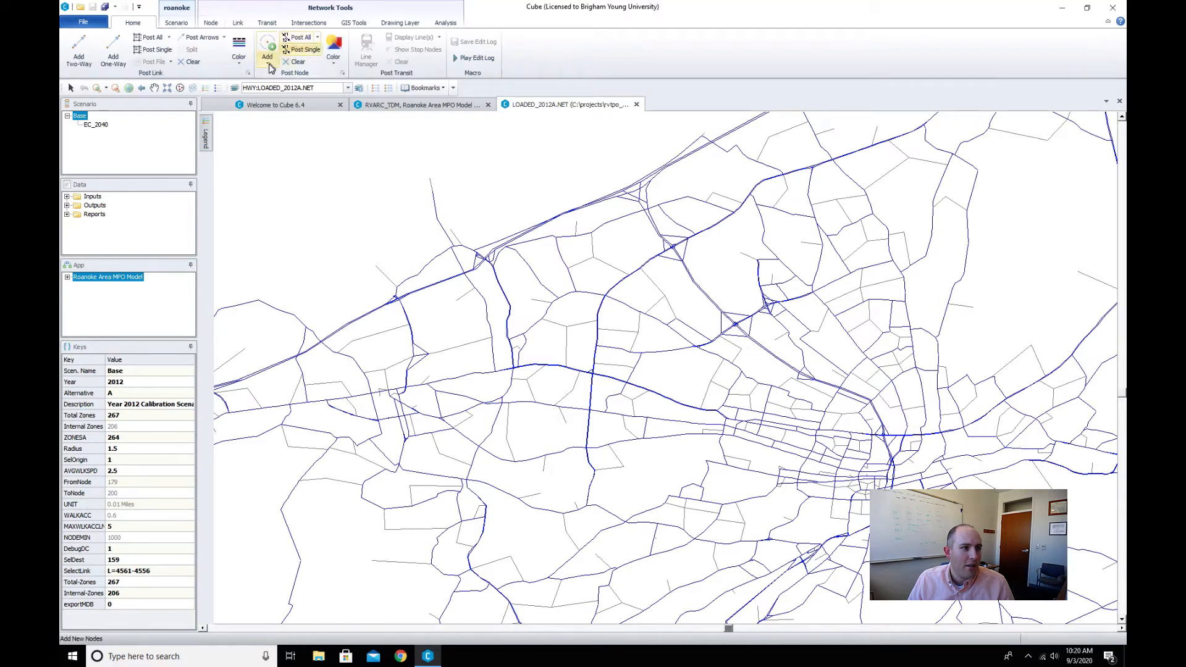
left_click(299, 37)
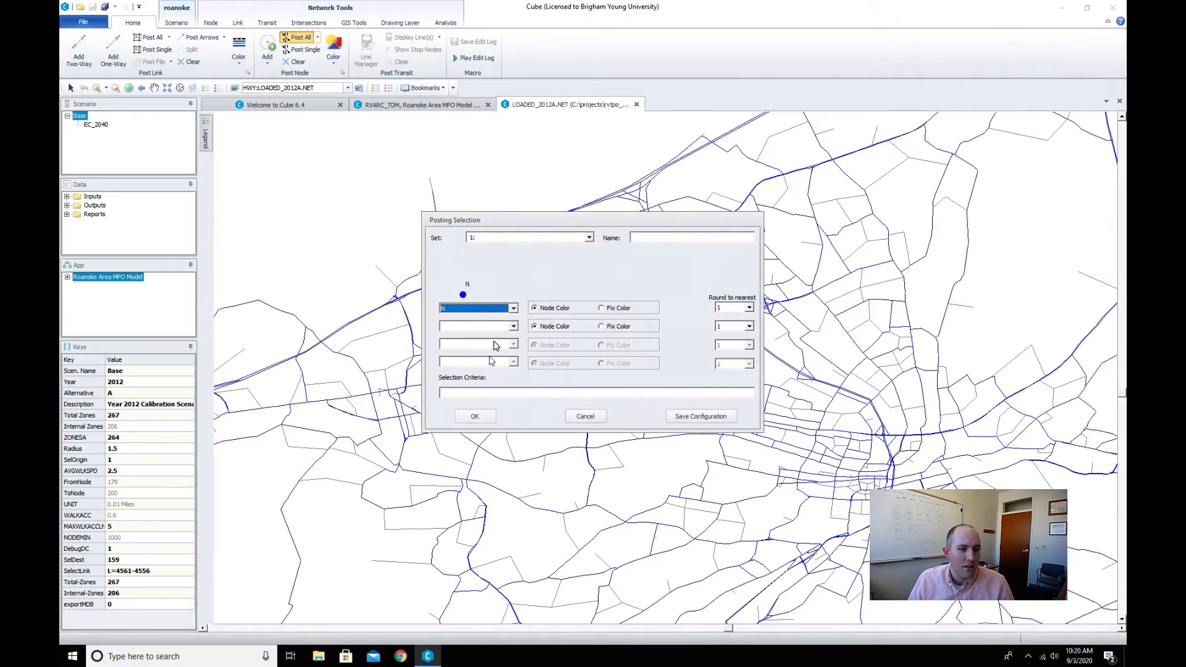
left_click(462, 391)
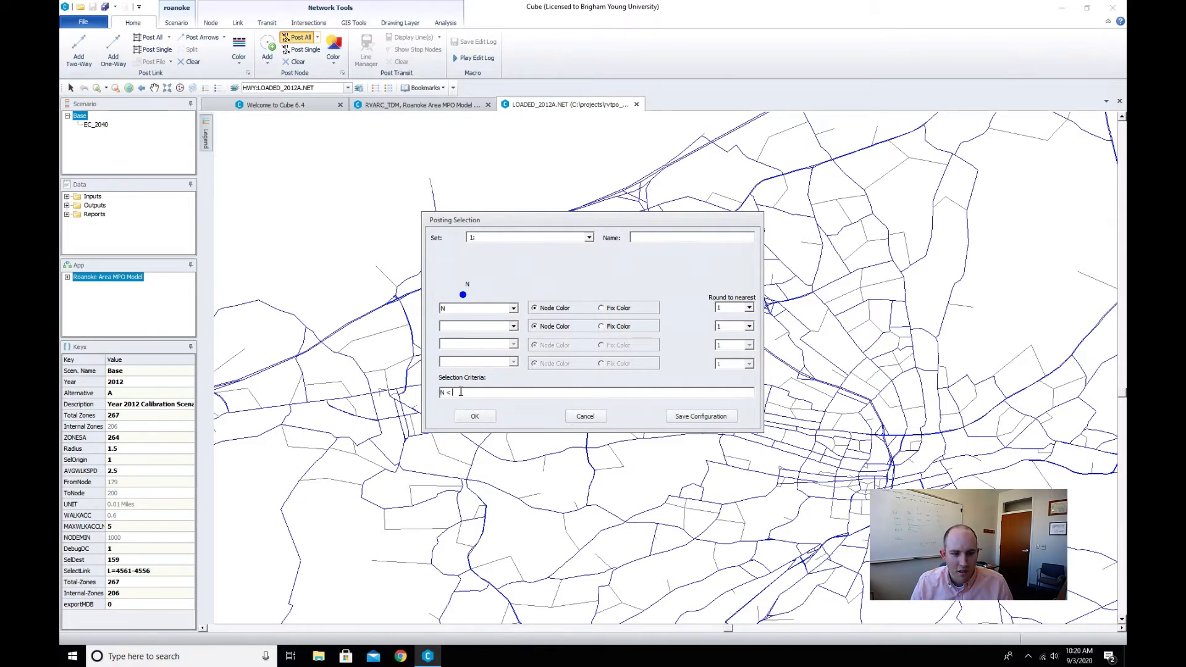
type("N < 300")
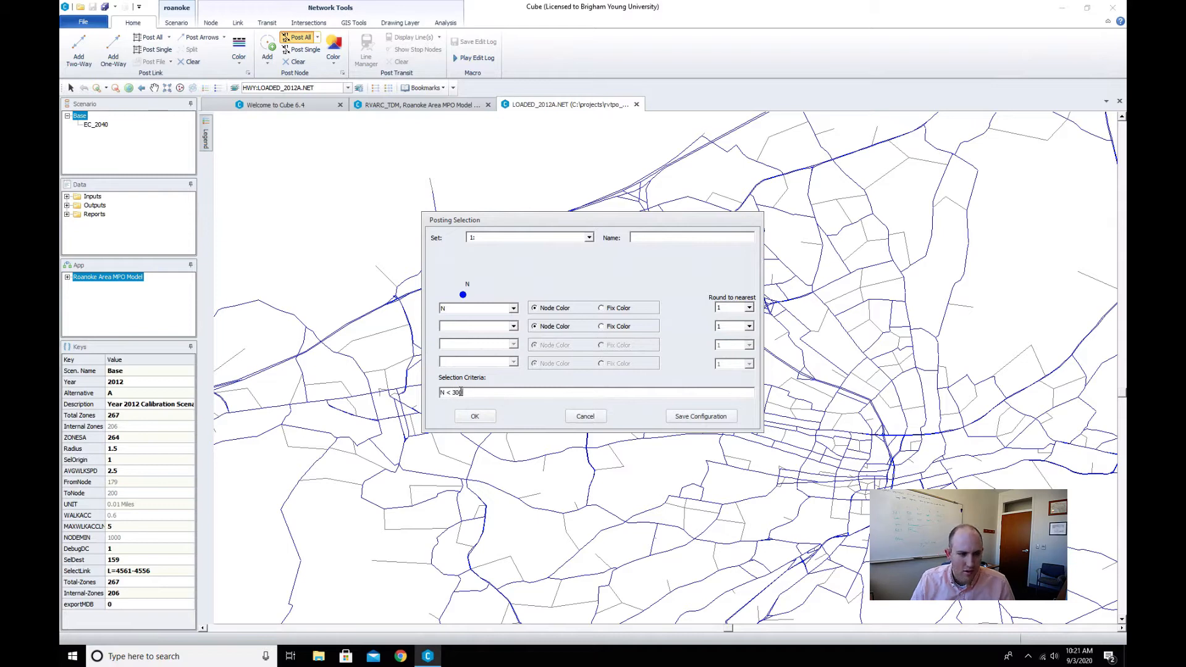
left_click(475, 416)
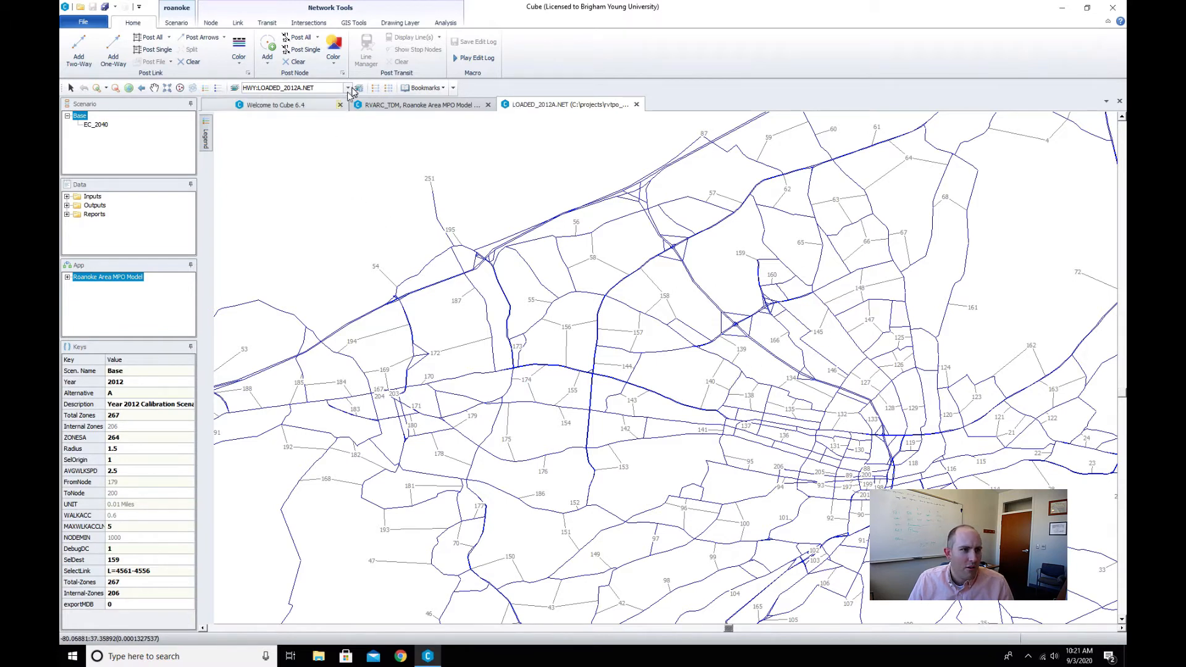
Start building a path on the loaded network and try the cost specification DISTANCE / FF.
left_click(437, 24)
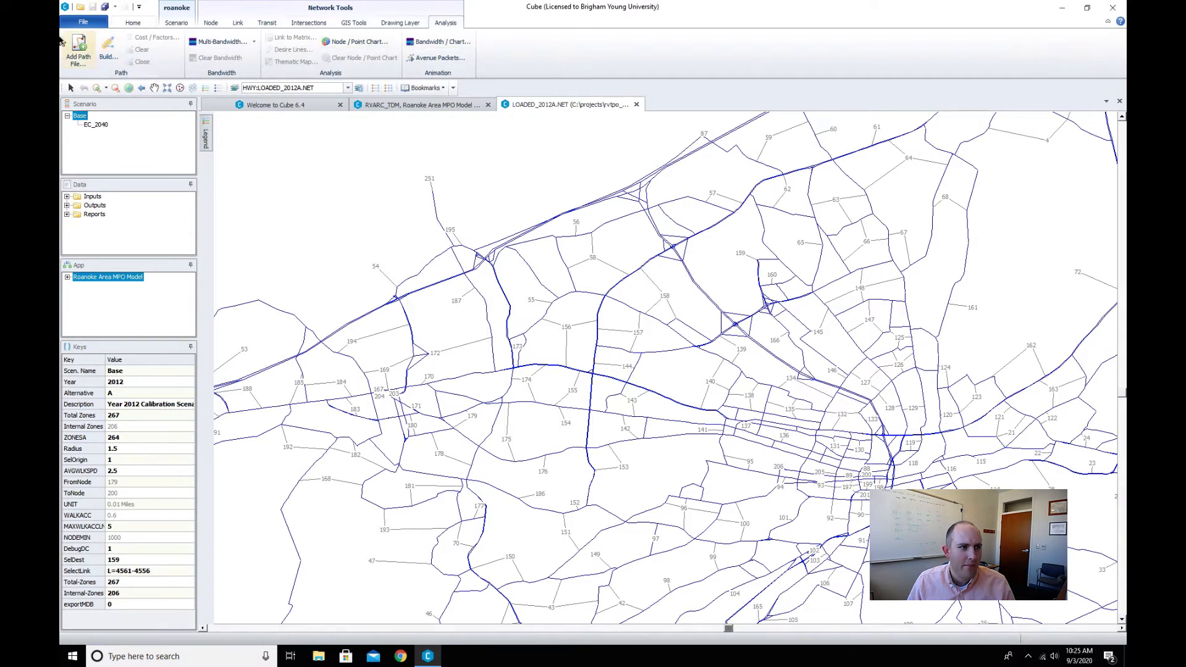
left_click(105, 54)
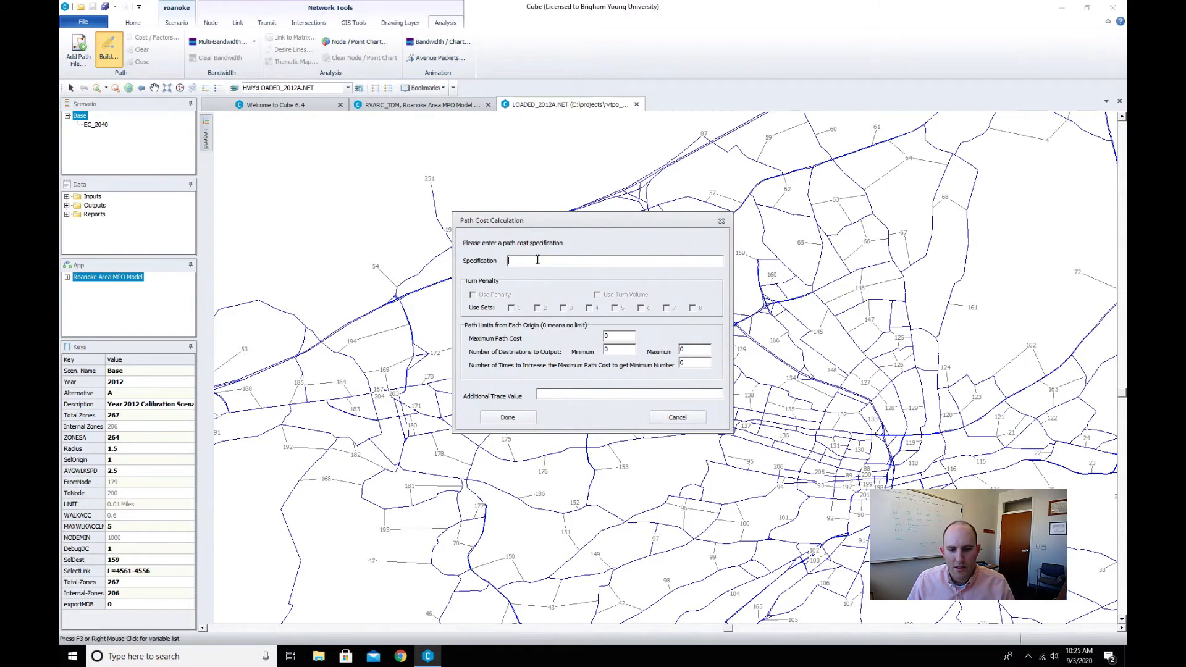
right_click(529, 264)
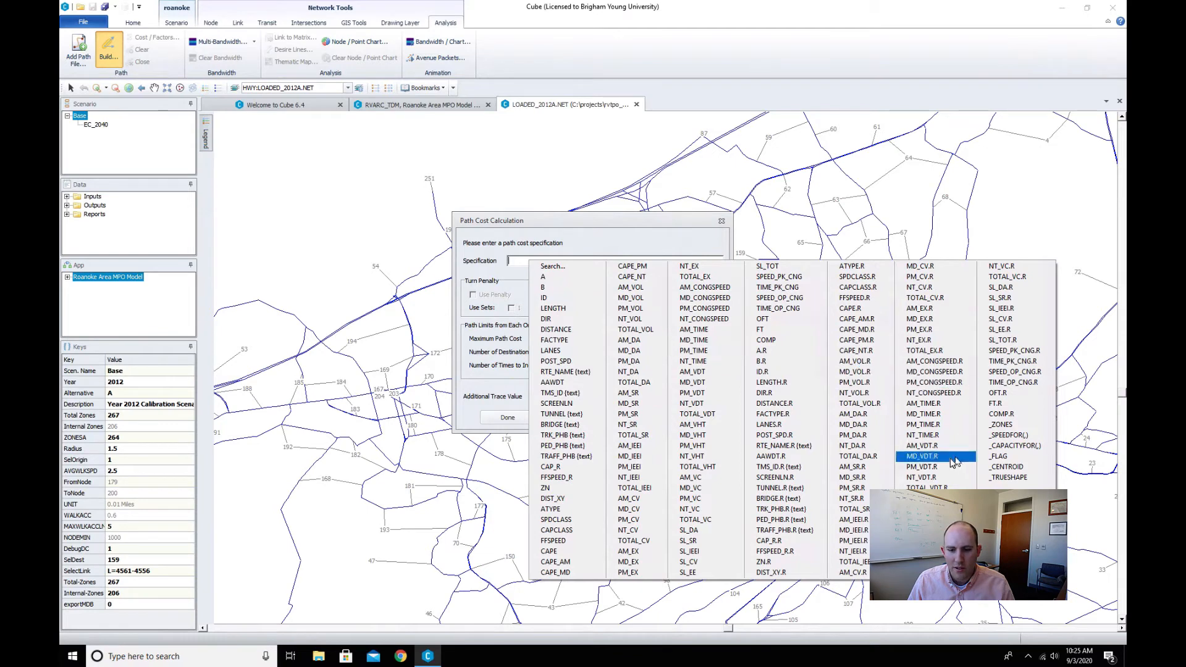
left_click(530, 259)
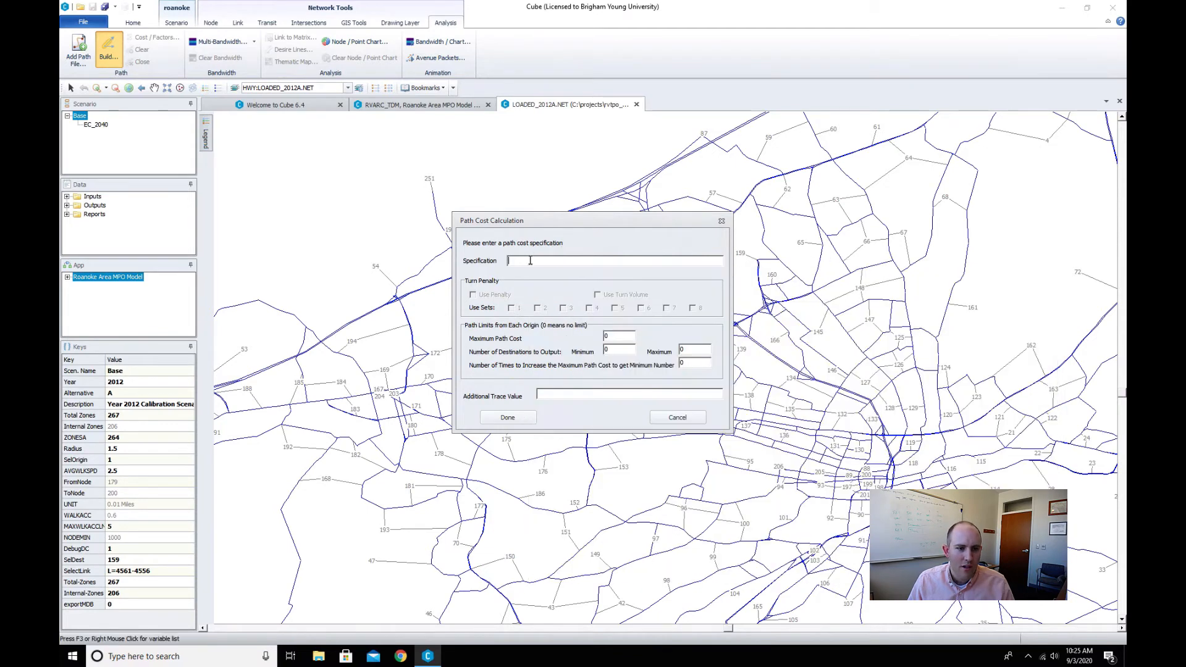
type("DISTANCE / FF")
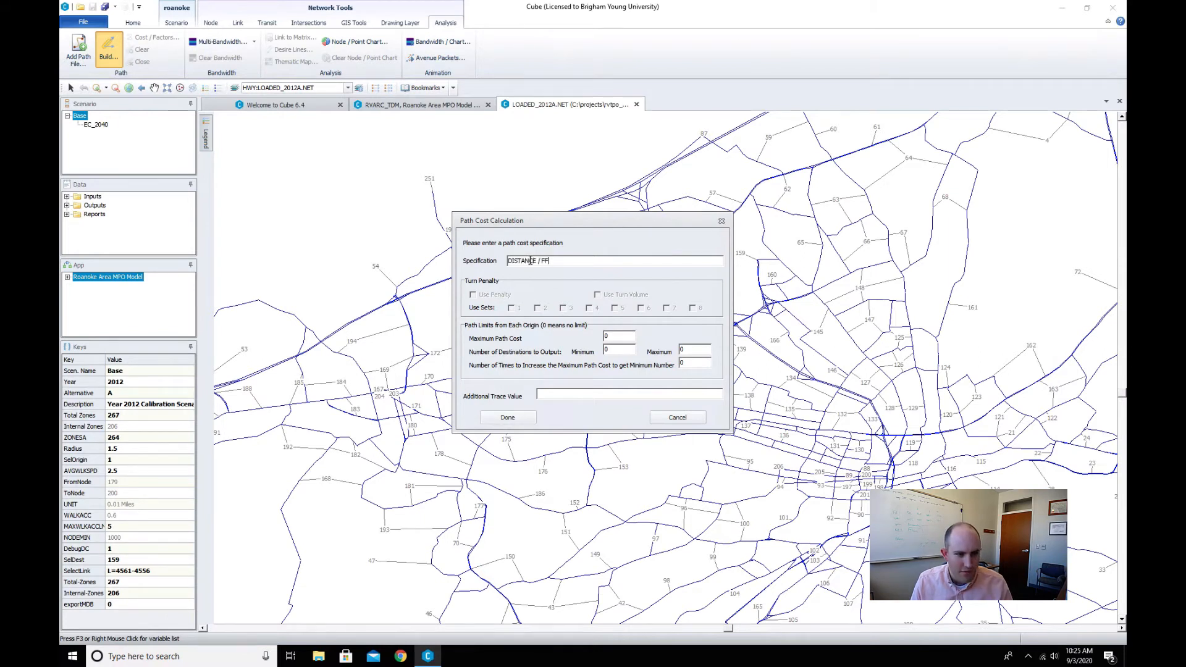
key("Return")
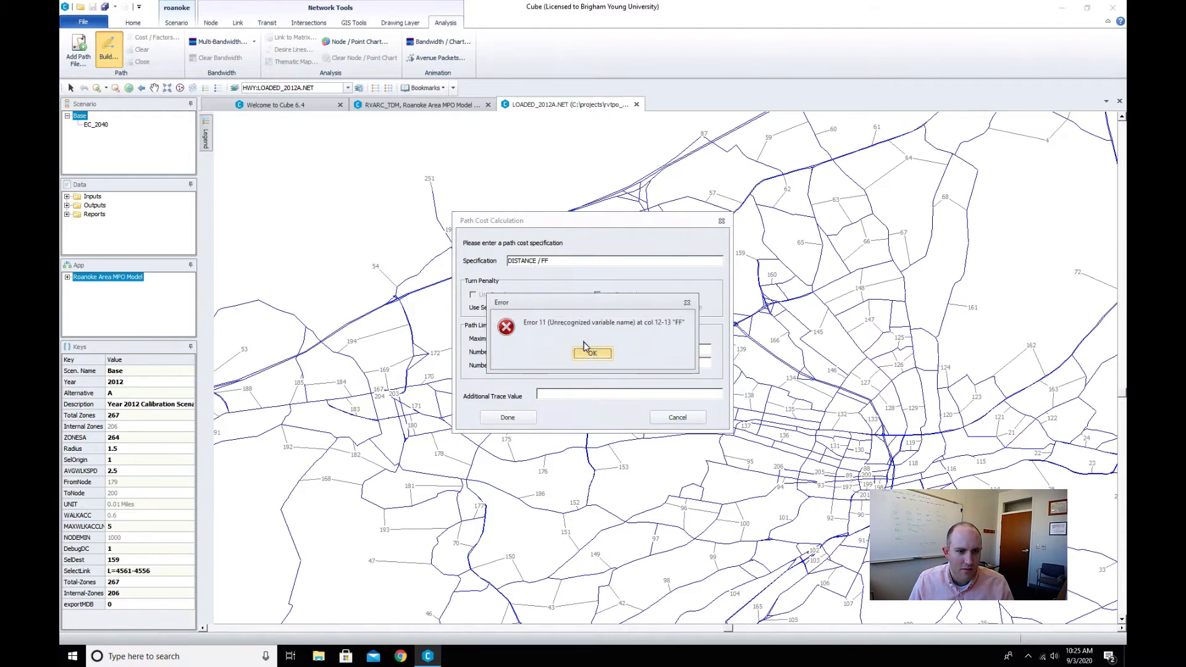
left_click(590, 353)
Correct the path cost specification to DISTANCE / FFSPEED * 60 and accept it.
right_click(554, 262)
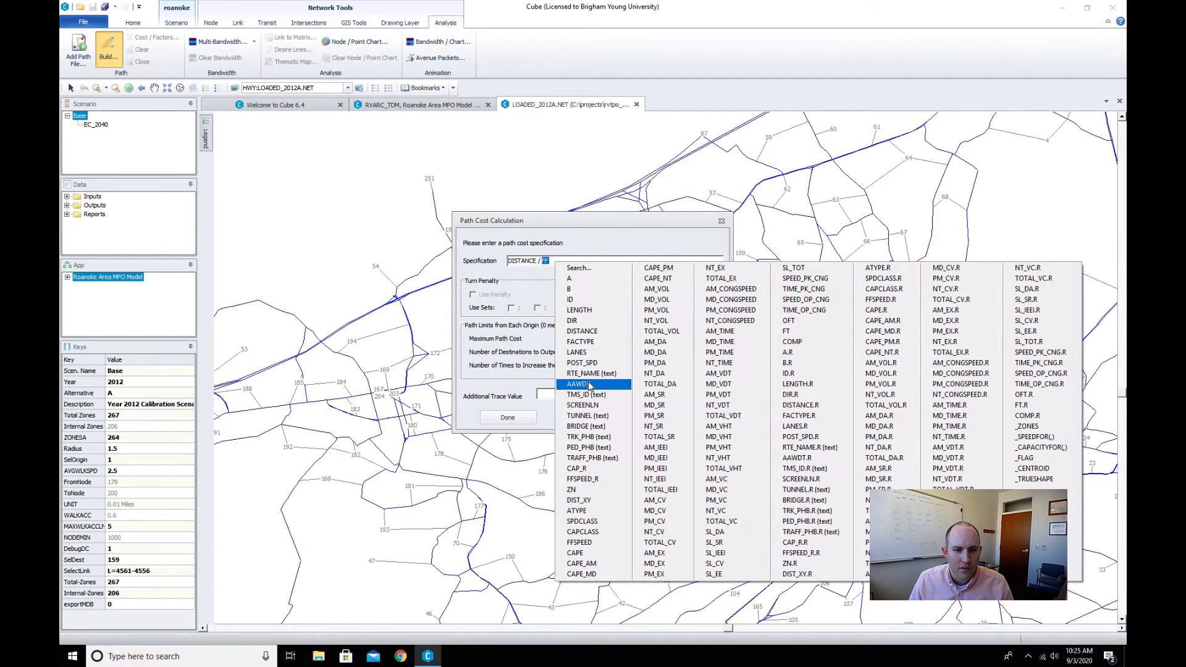
left_click(584, 542)
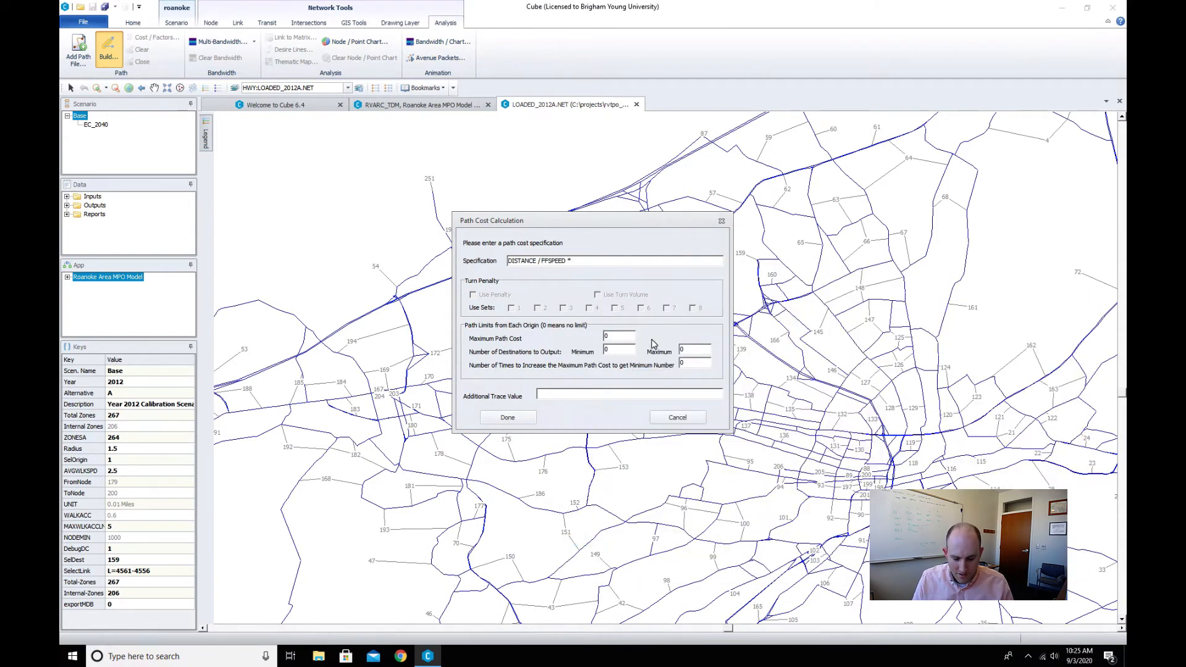
type("* 60")
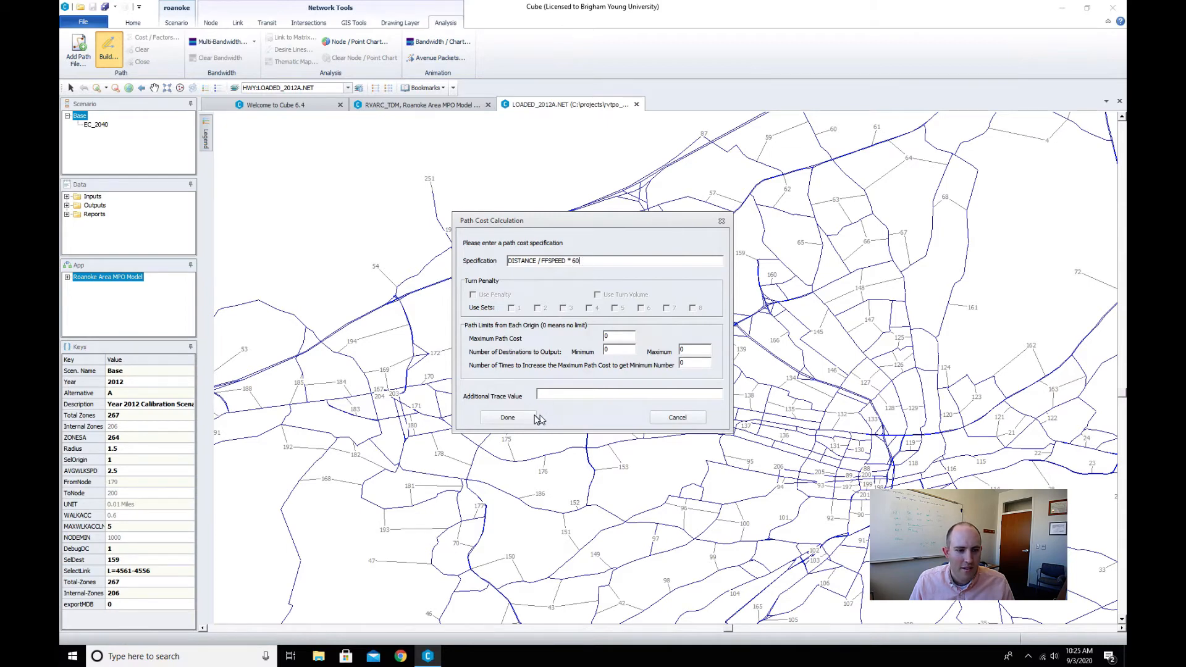
left_click(513, 422)
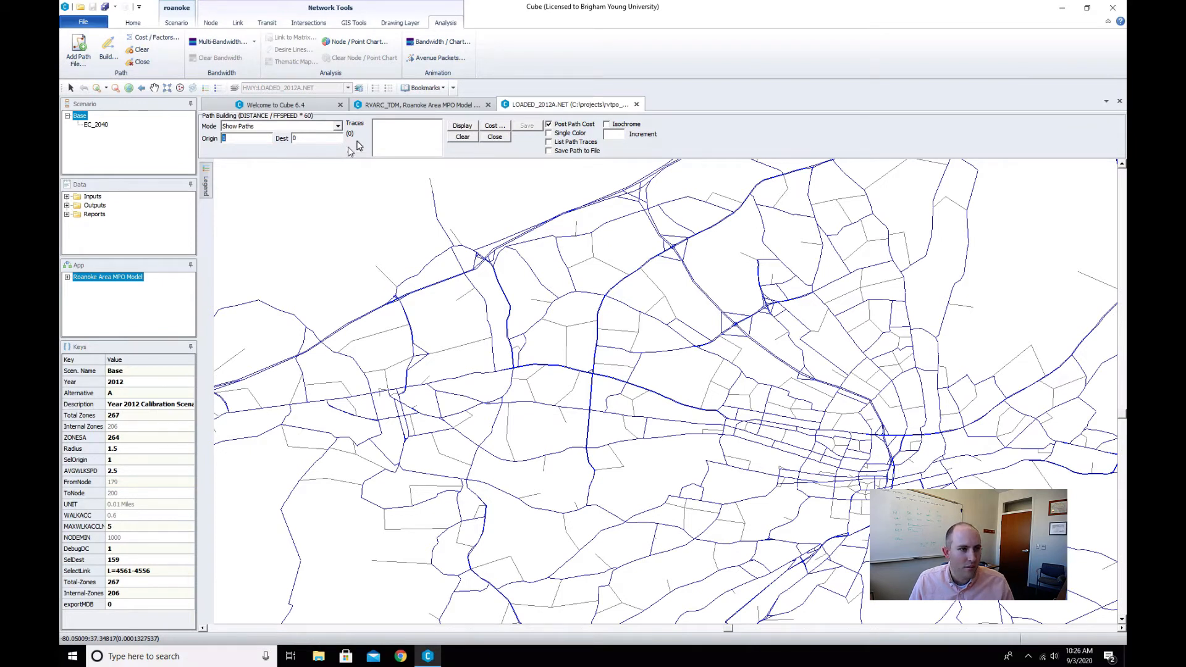
Post the node numbers again in the path building view, using the existing N < 300 criteria.
left_click(132, 23)
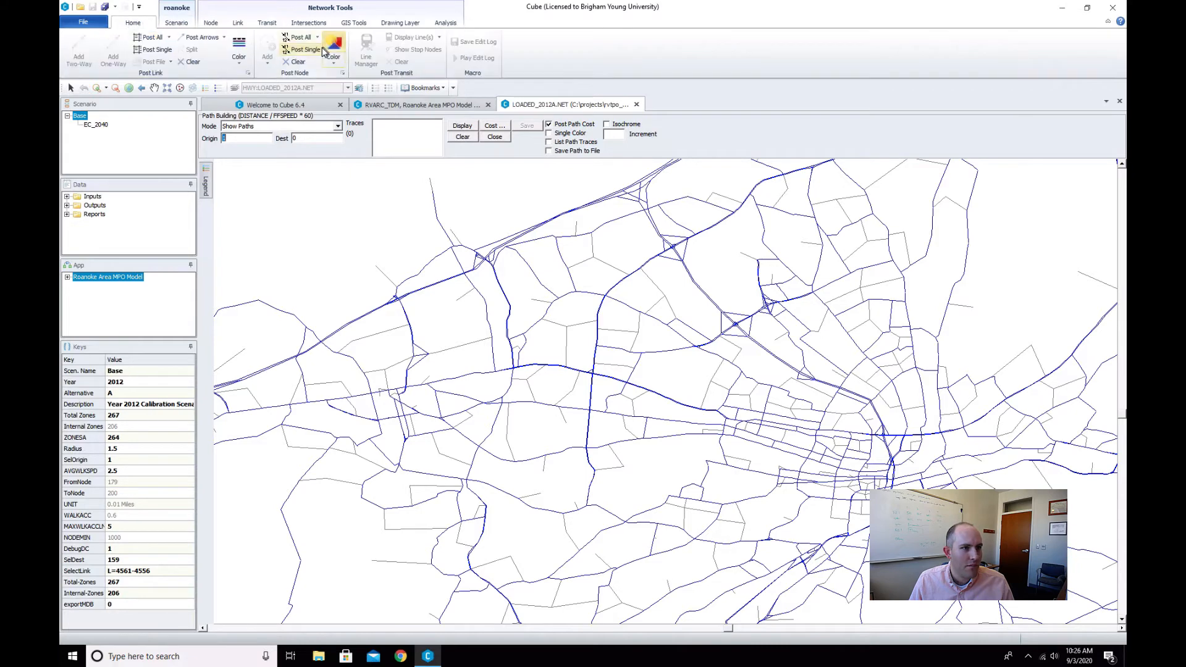
left_click(298, 37)
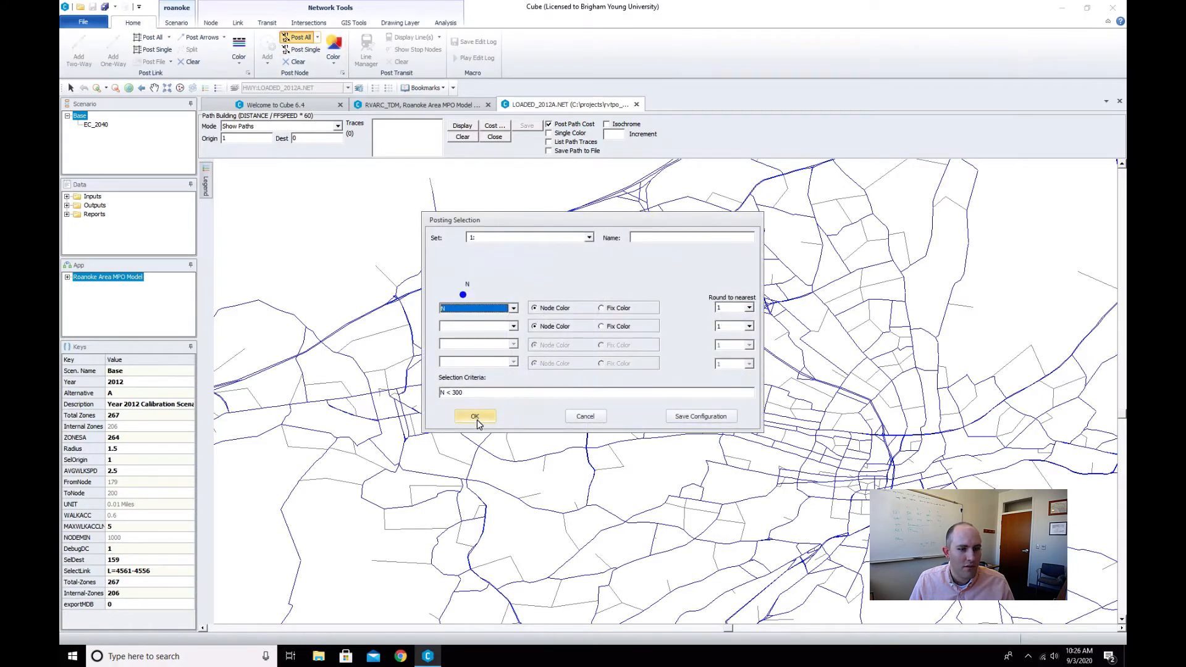
left_click(475, 417)
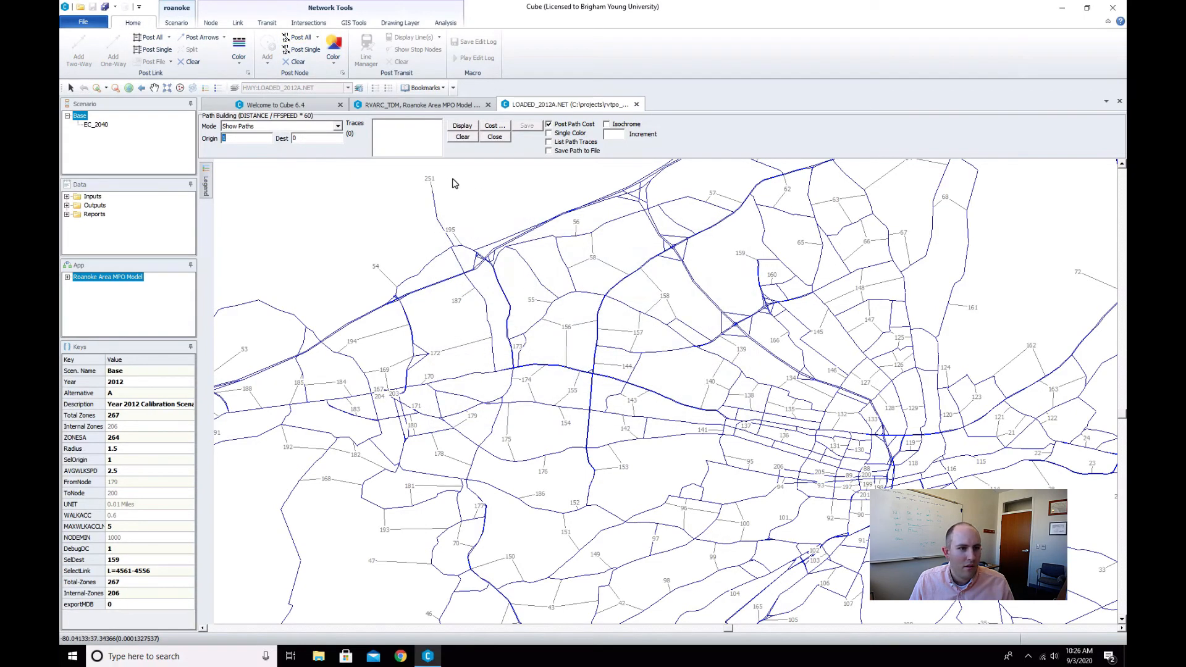
Display the path from origin zone 159 to destination zone 197.
left_click(249, 140)
type("59")
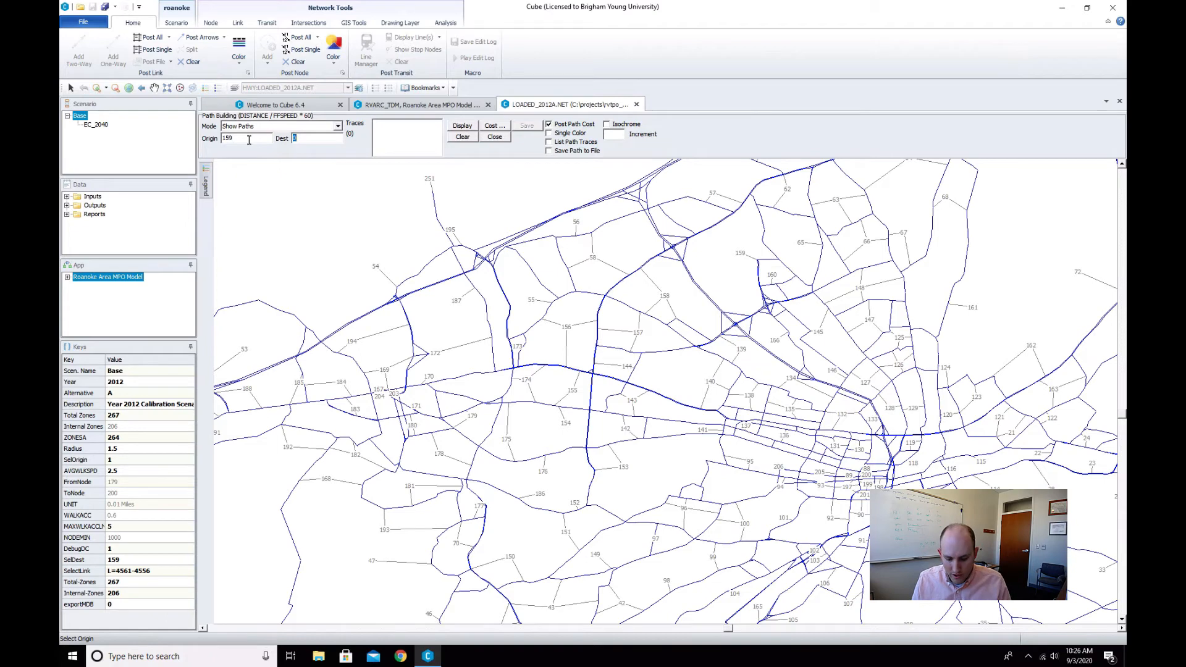
type("19")
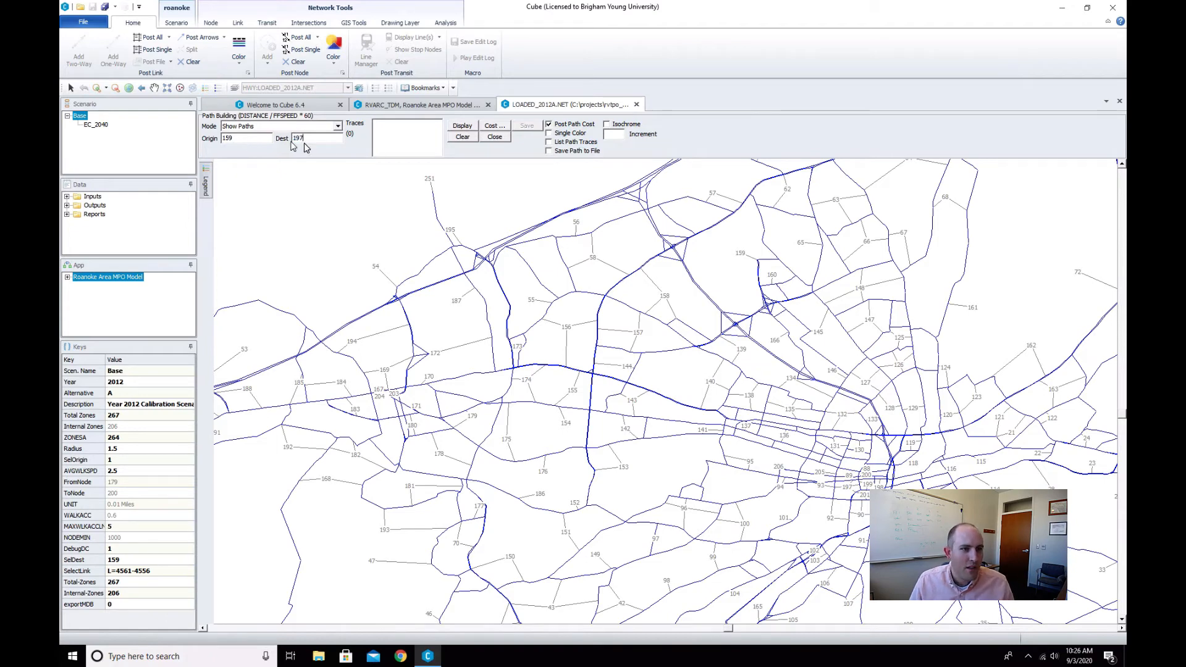
type("7")
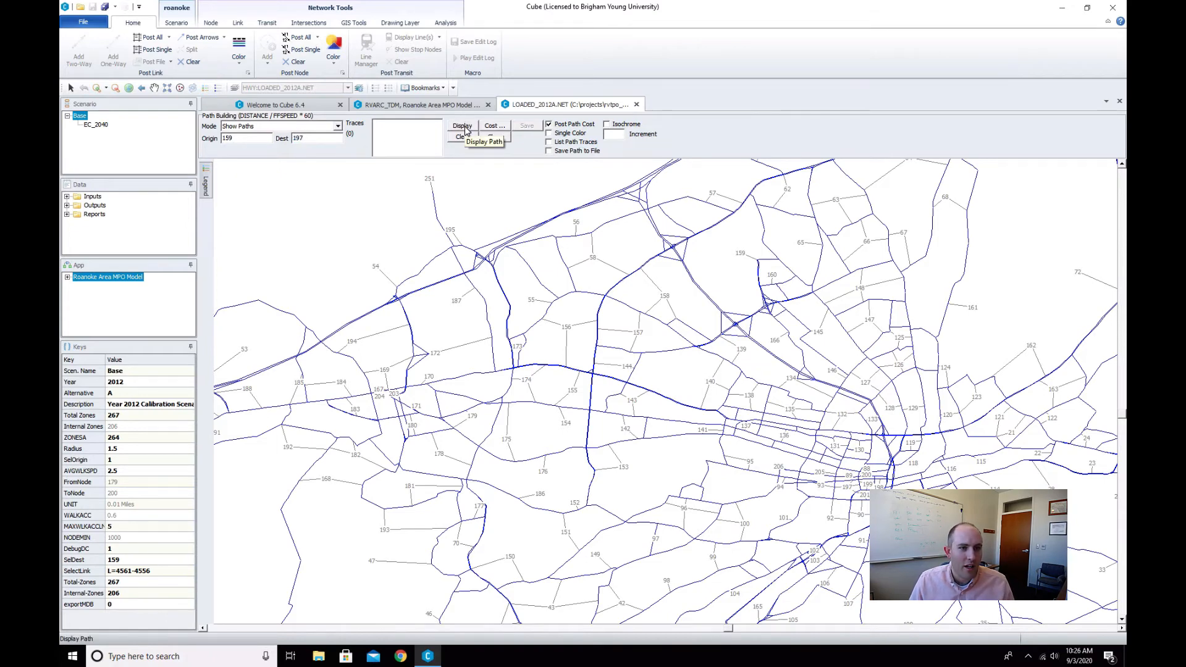
left_click(465, 127)
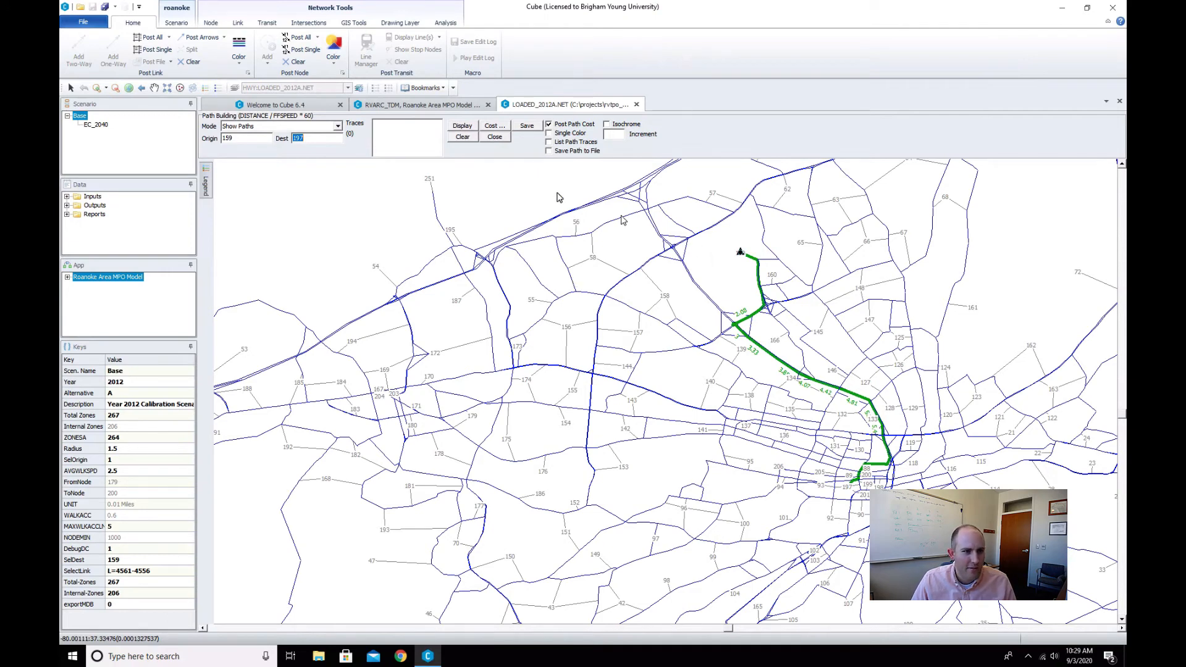
Clear the displayed path and turn on isochrones with a cost increment of 3.
left_click(467, 139)
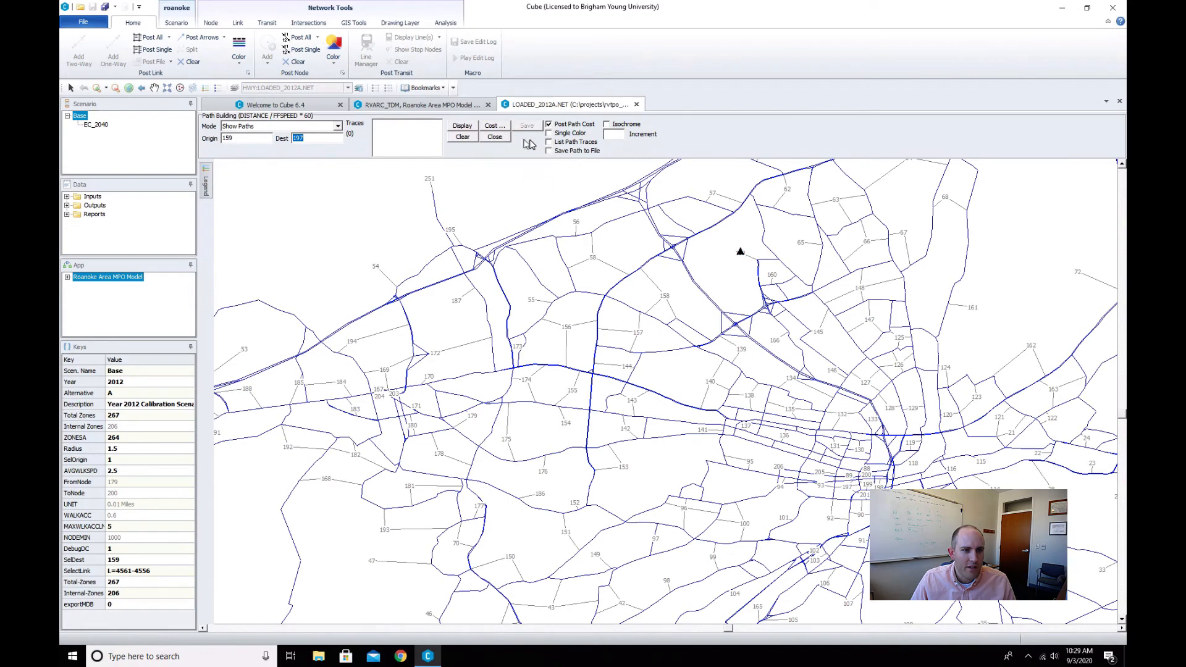
left_click(608, 126)
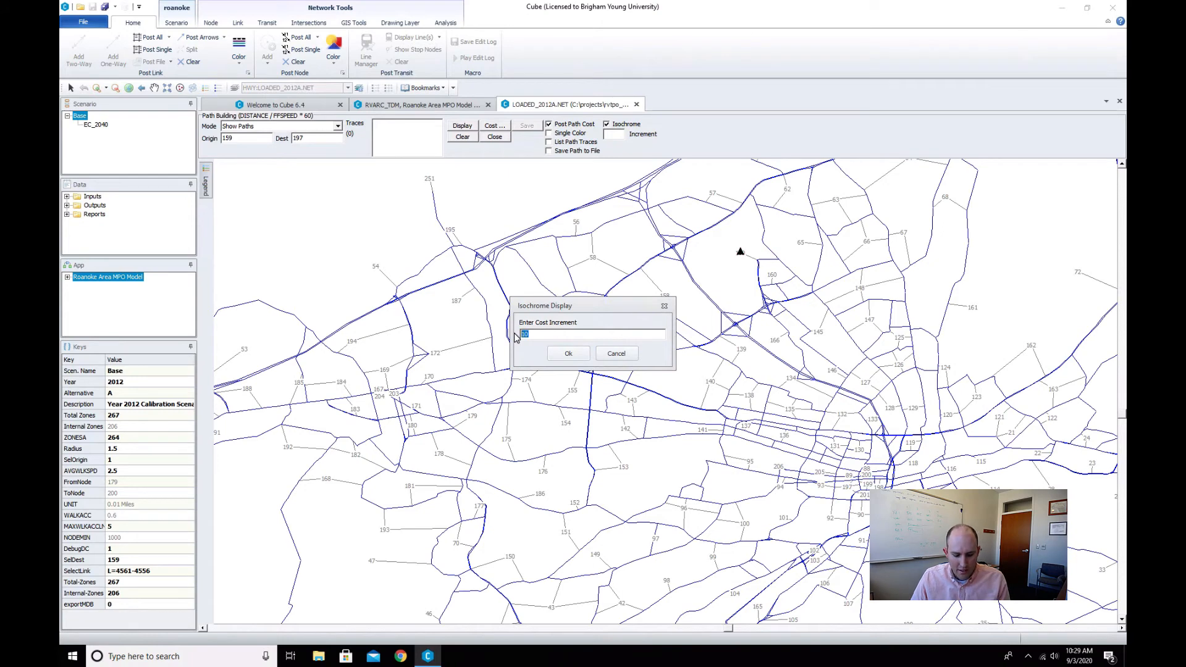
left_click(567, 353)
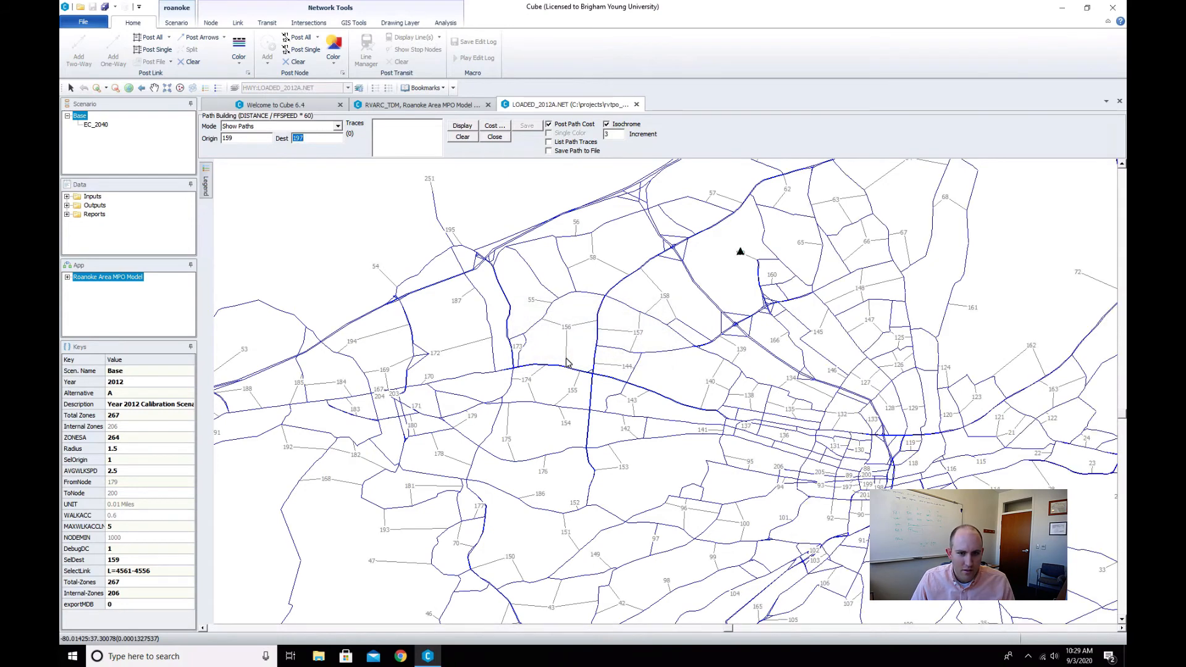
Display the isochrone paths from origin zone 197 to destination zones 0-300.
left_click(251, 137)
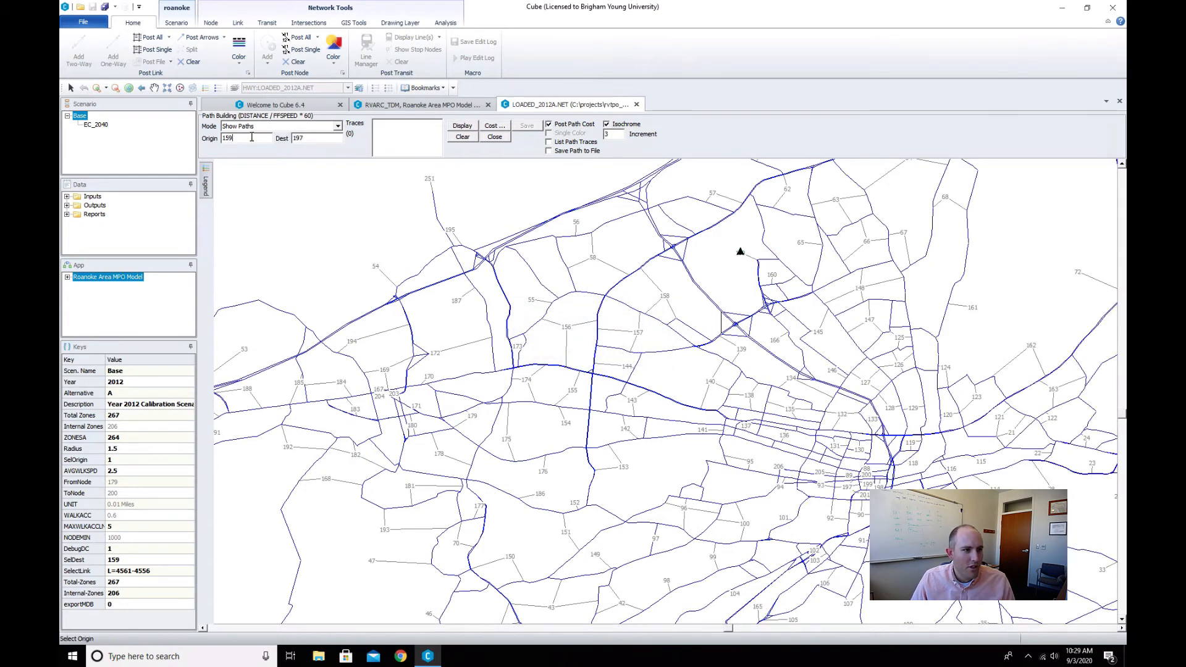
type("19")
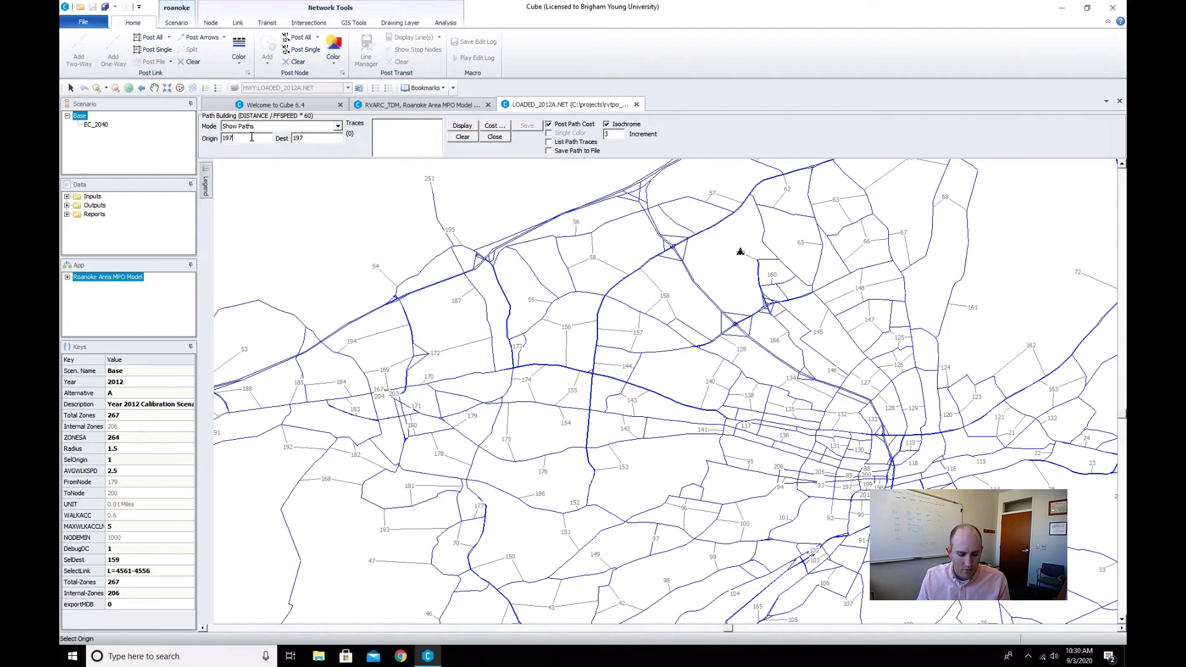
key("Tab")
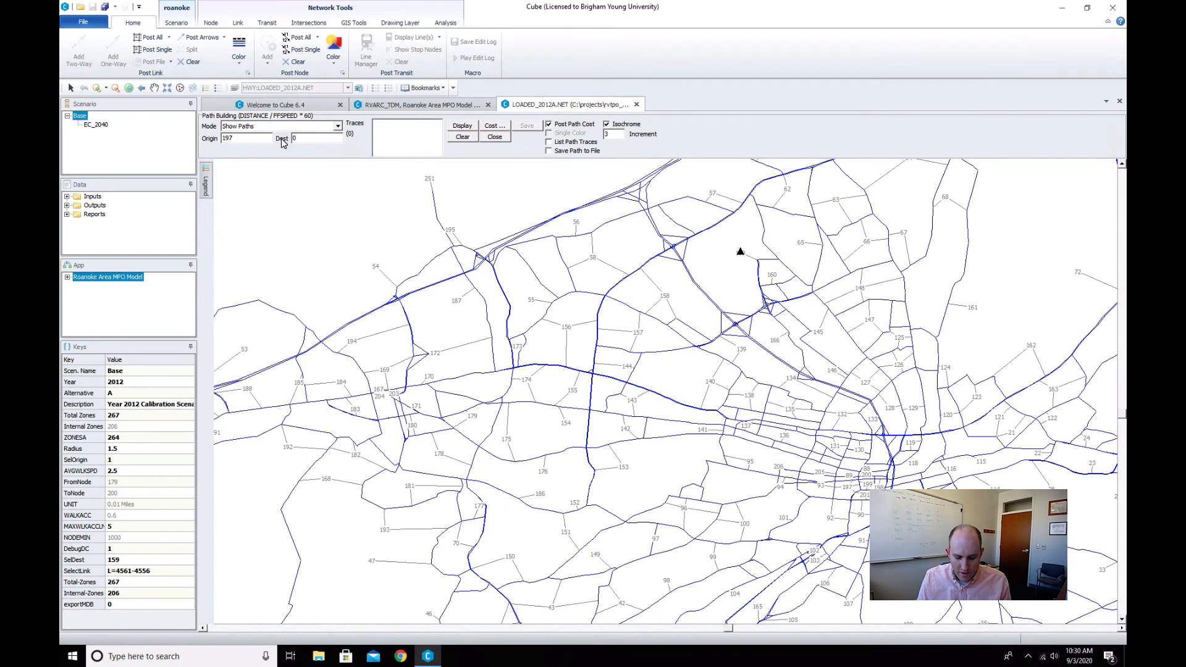
type("0-300")
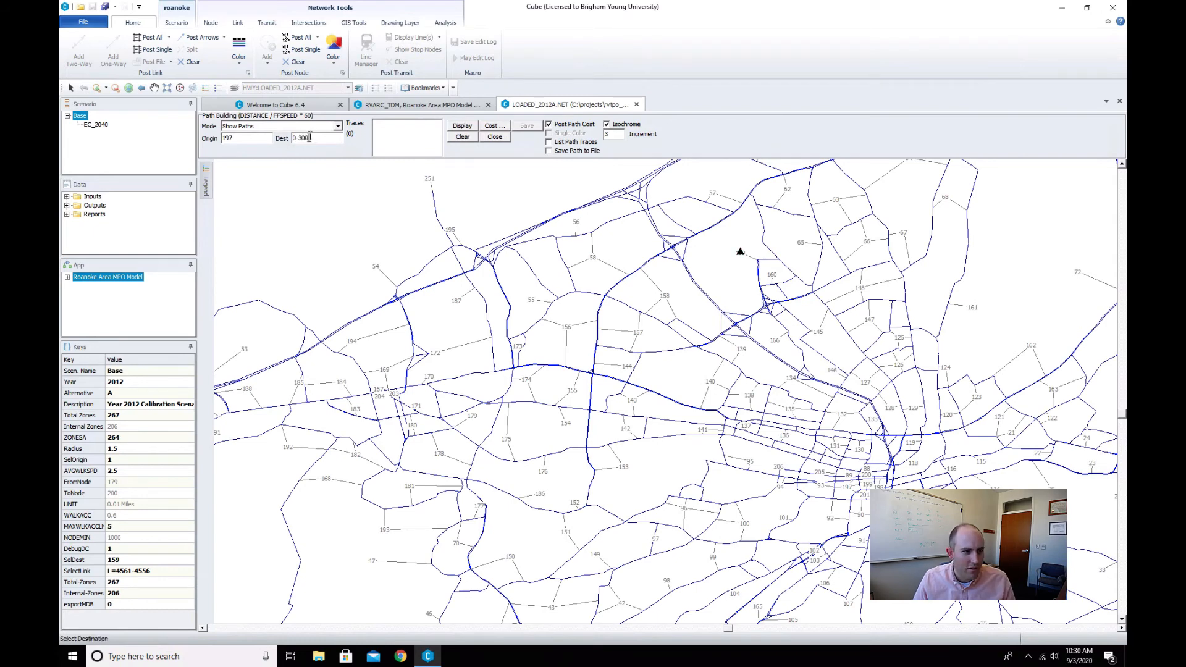
double_click(317, 139)
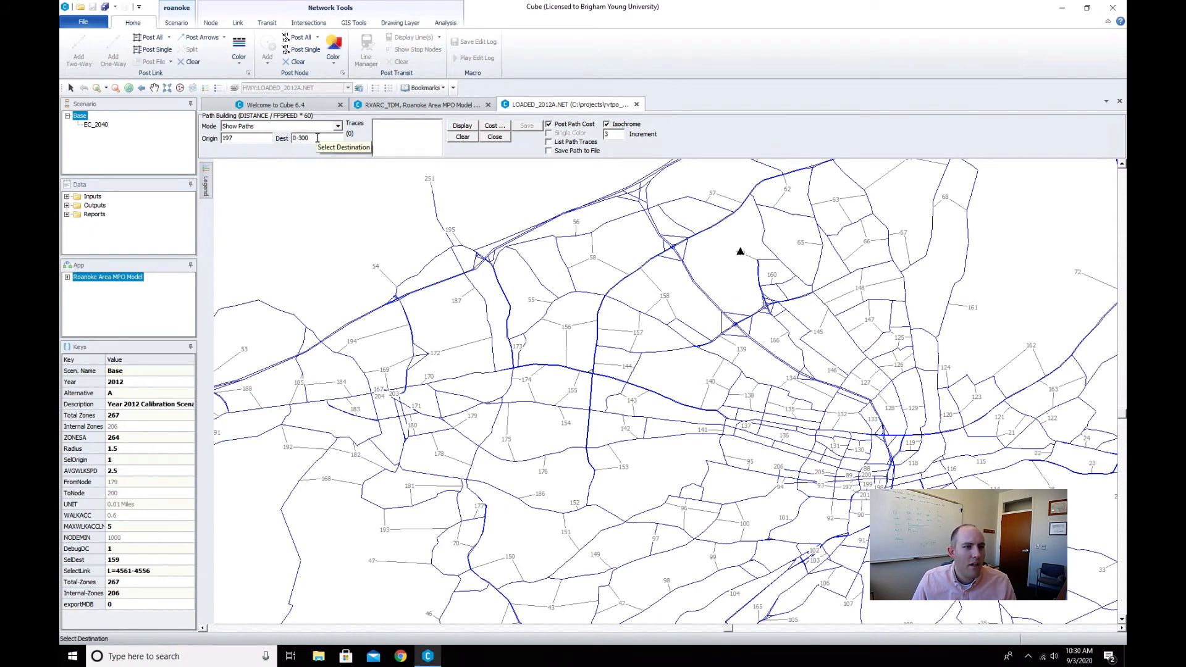
left_click(459, 128)
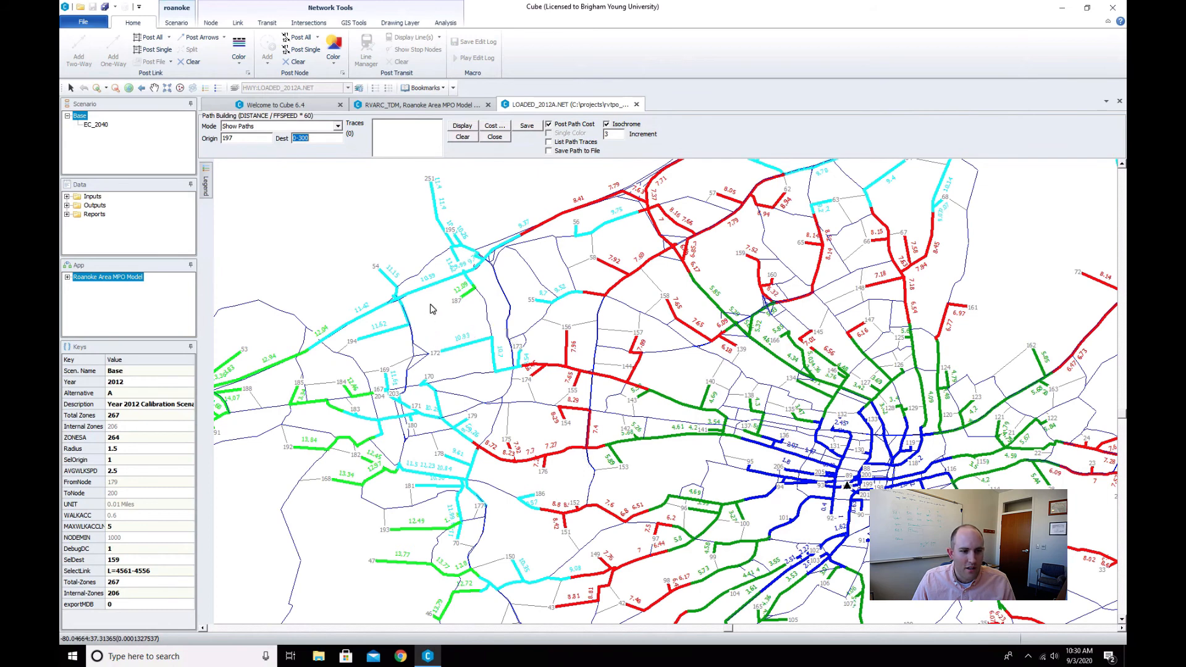
Set the isochrone increment to 10 and redisplay the paths from zone 197 over a wider area of the network.
left_click(617, 135)
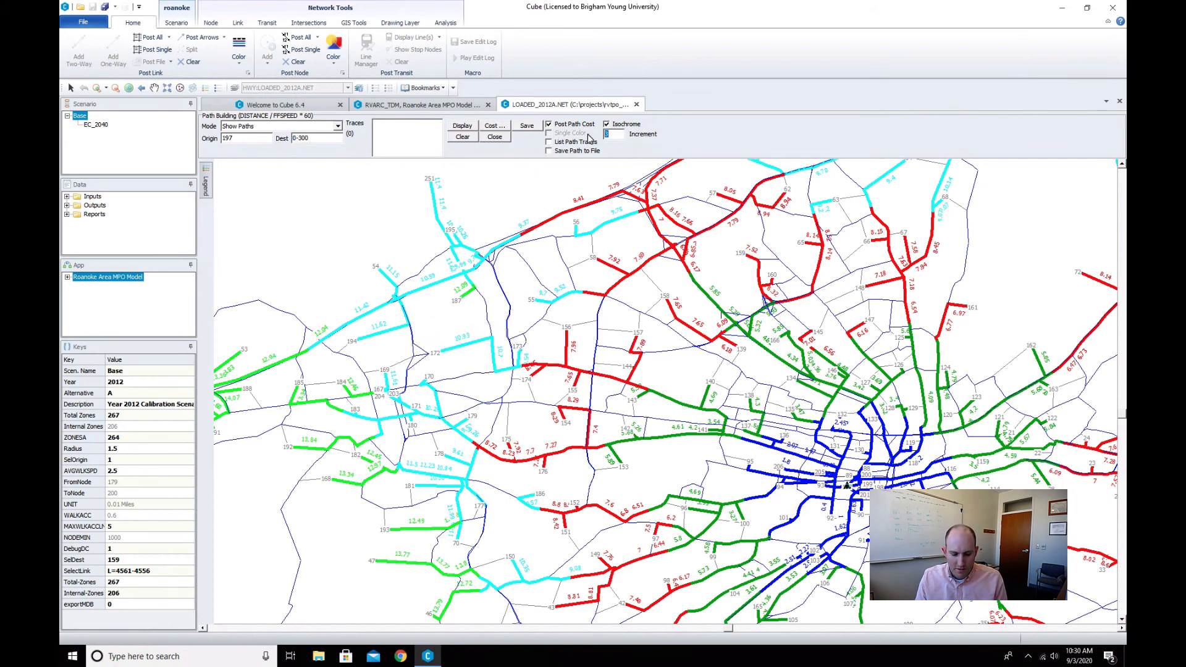
type("10")
left_click(462, 126)
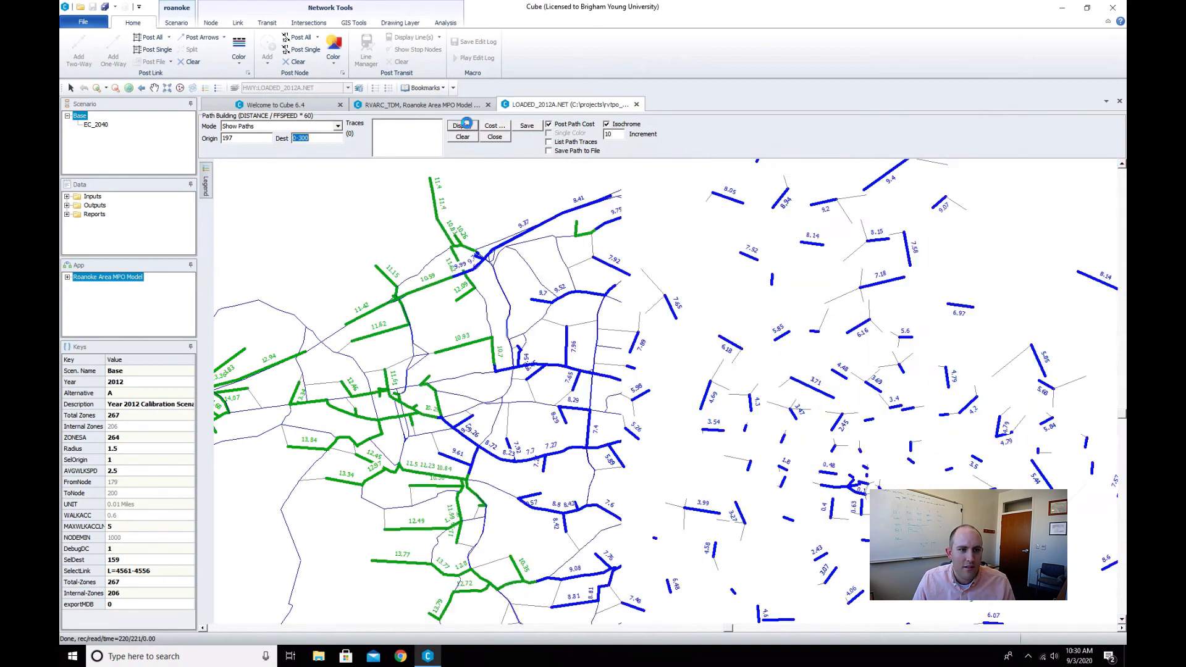
scroll(725, 412, "down", 1)
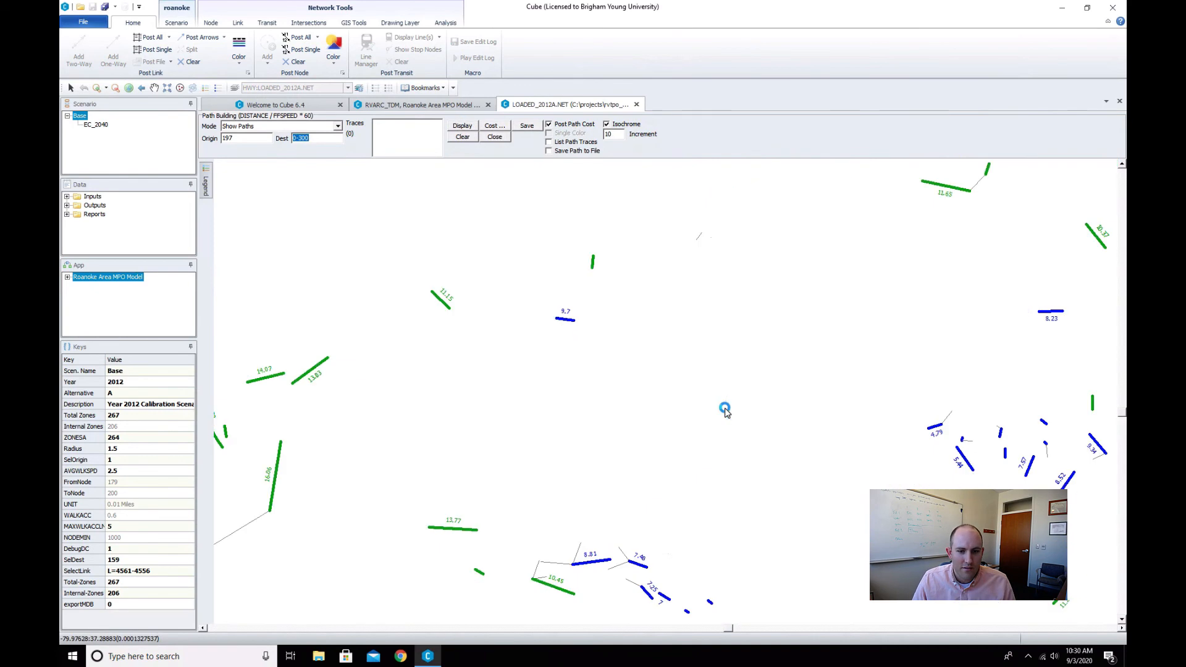
left_click(715, 400)
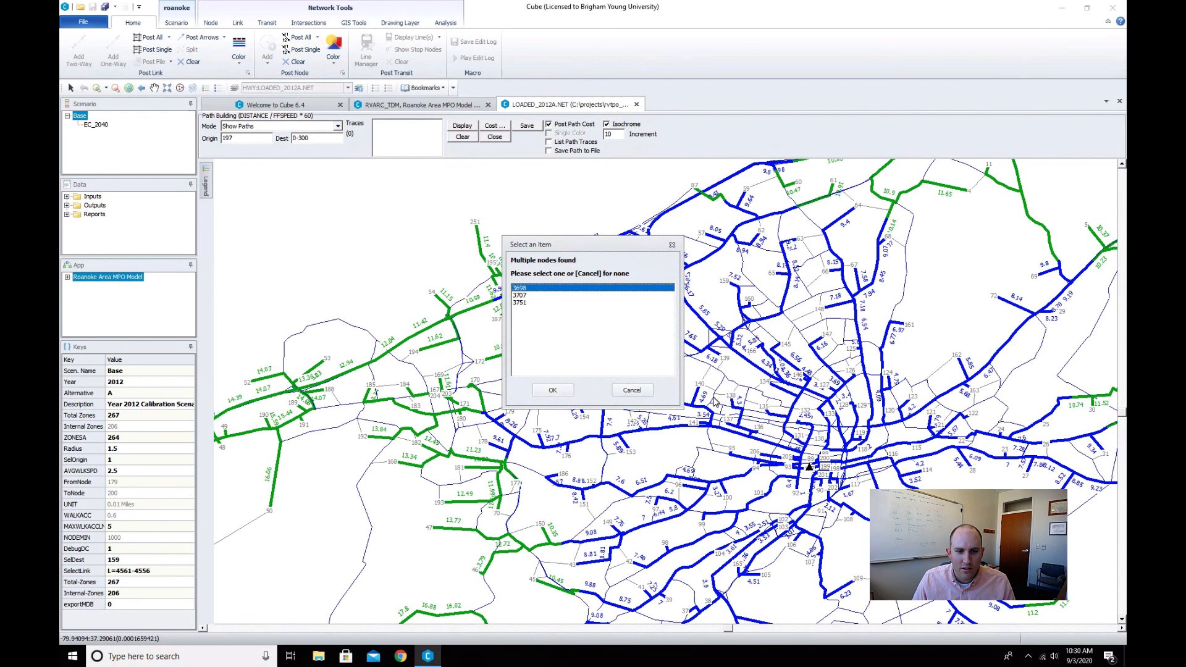
left_click(632, 390)
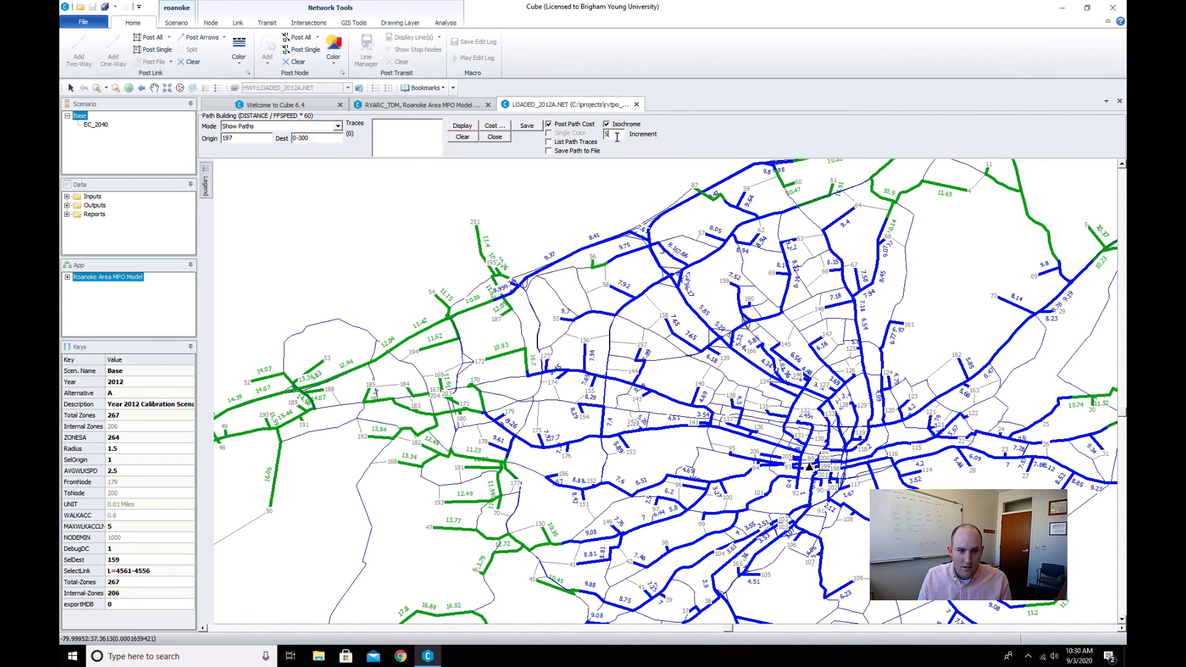
Redisplay the isochrones from zone 197 with an increment of 5.
left_click(457, 126)
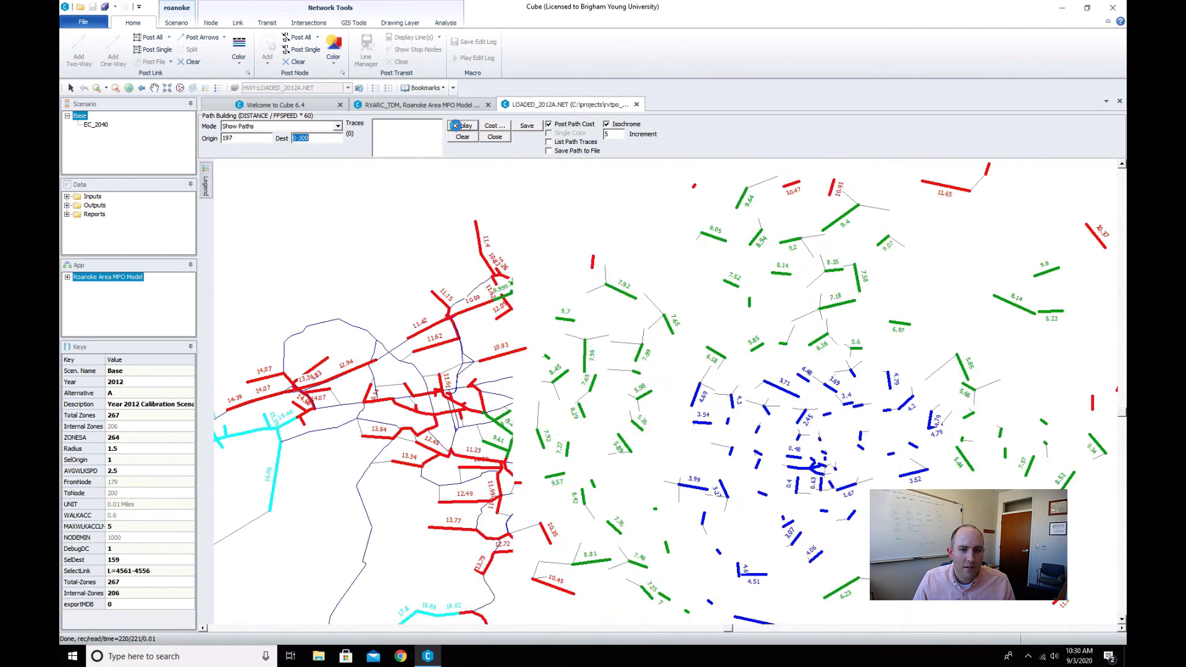